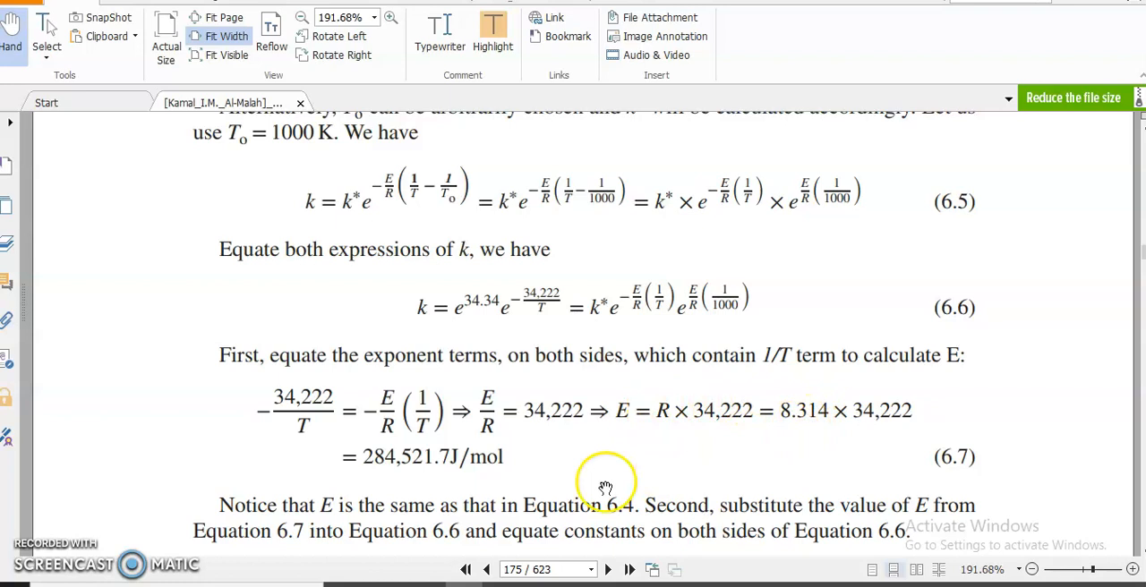
Step: Examine the textbook derivation of the activation energy E and the constant k* in Equations 6.7 to 6.9
left_click_drag(364, 456, 510, 458)
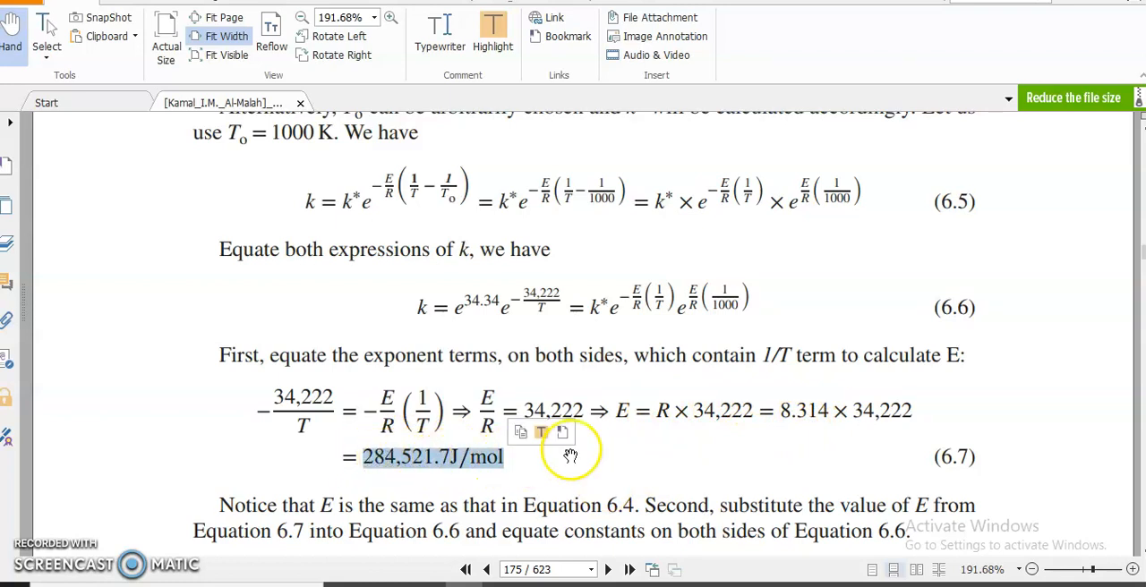
scroll(686, 435, "down", 5)
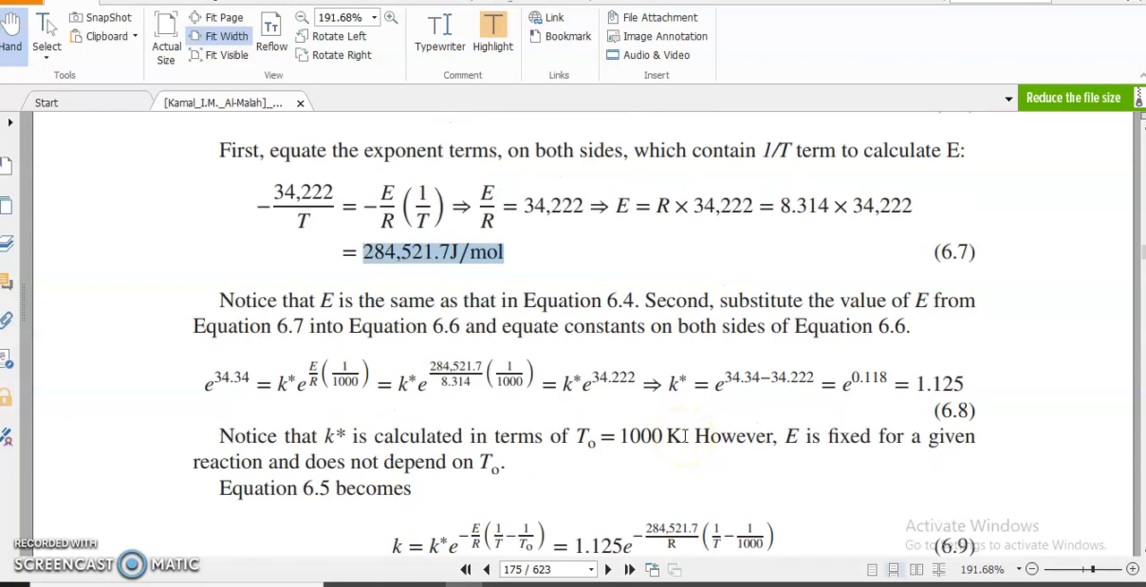
scroll(686, 436, "down", 1)
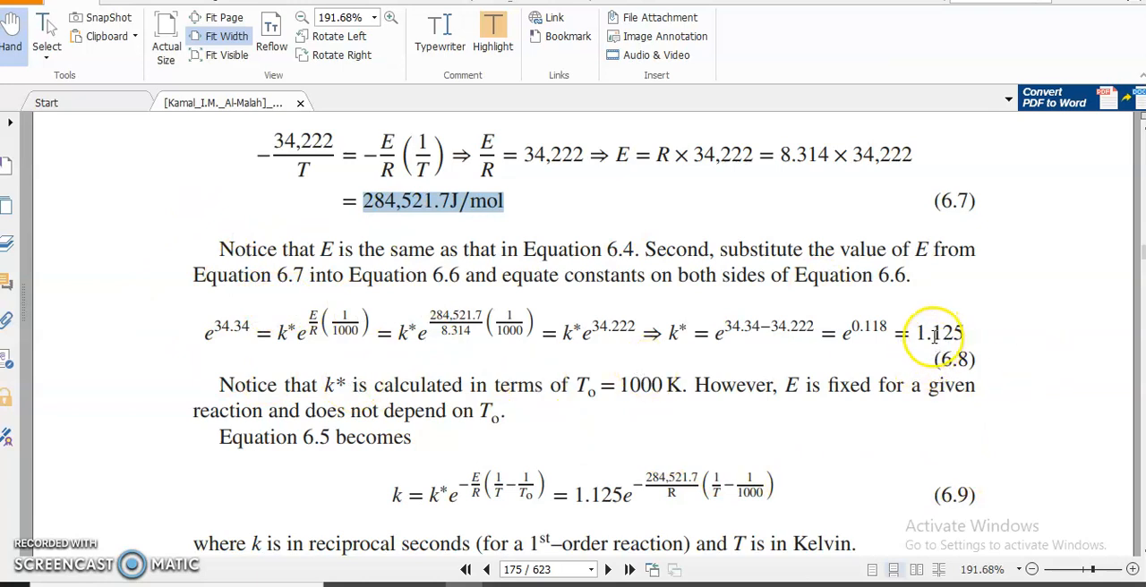
left_click_drag(916, 338, 977, 334)
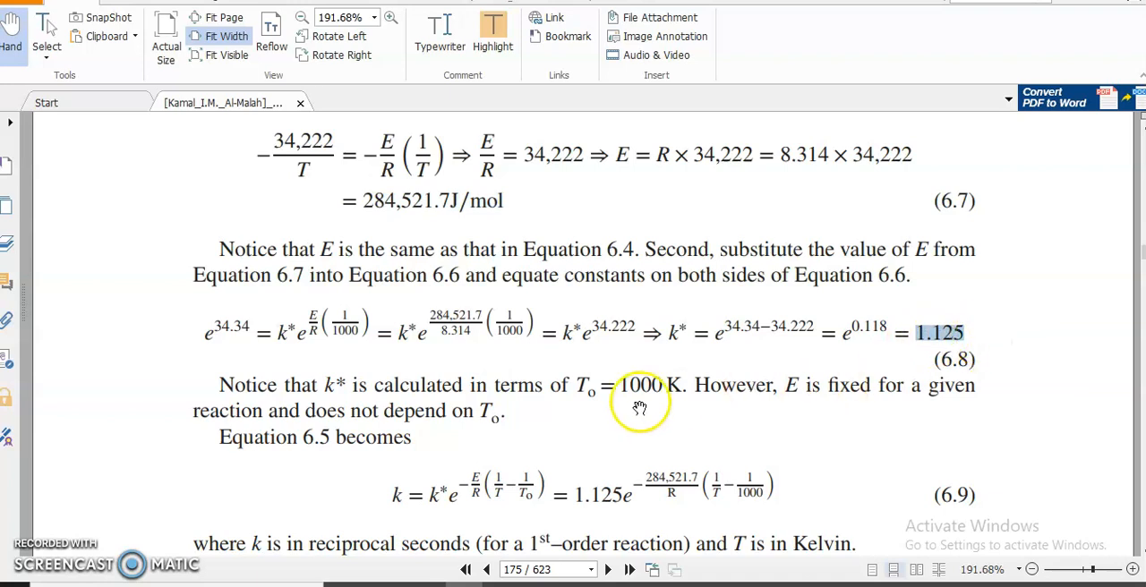
scroll(826, 434, "down", 2)
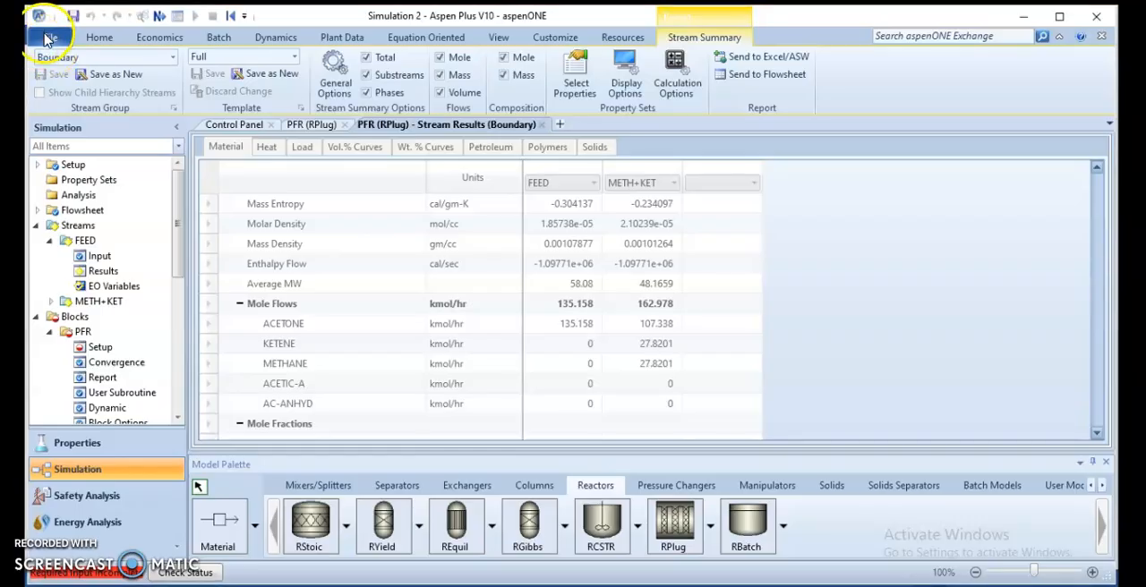
Step: In Aspen Plus, create a new blank simulation, closing the current run without saving its changes
left_click(49, 38)
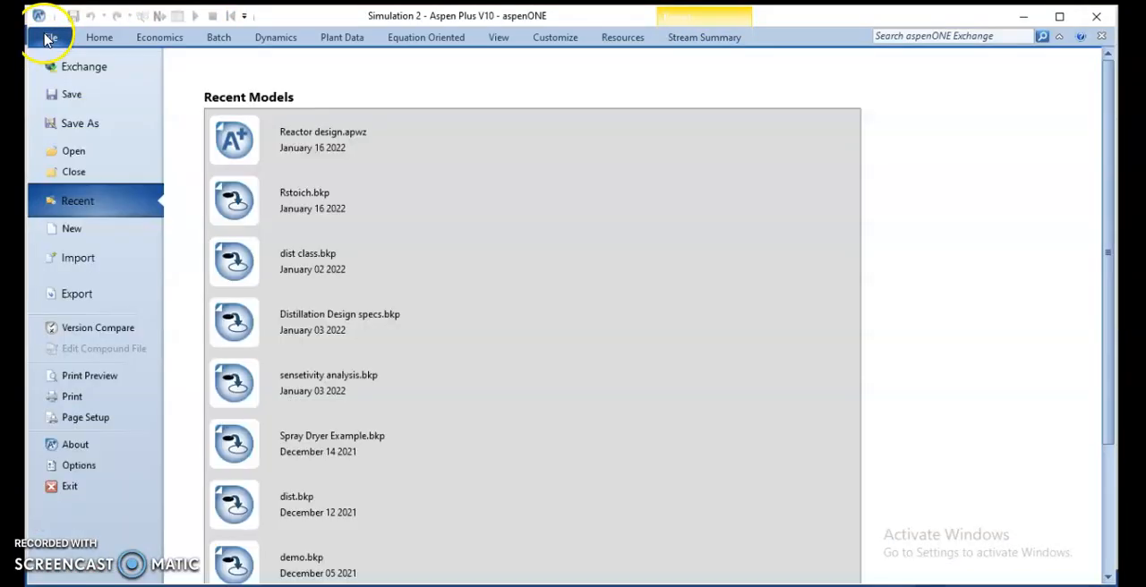
left_click(71, 231)
left_click(454, 182)
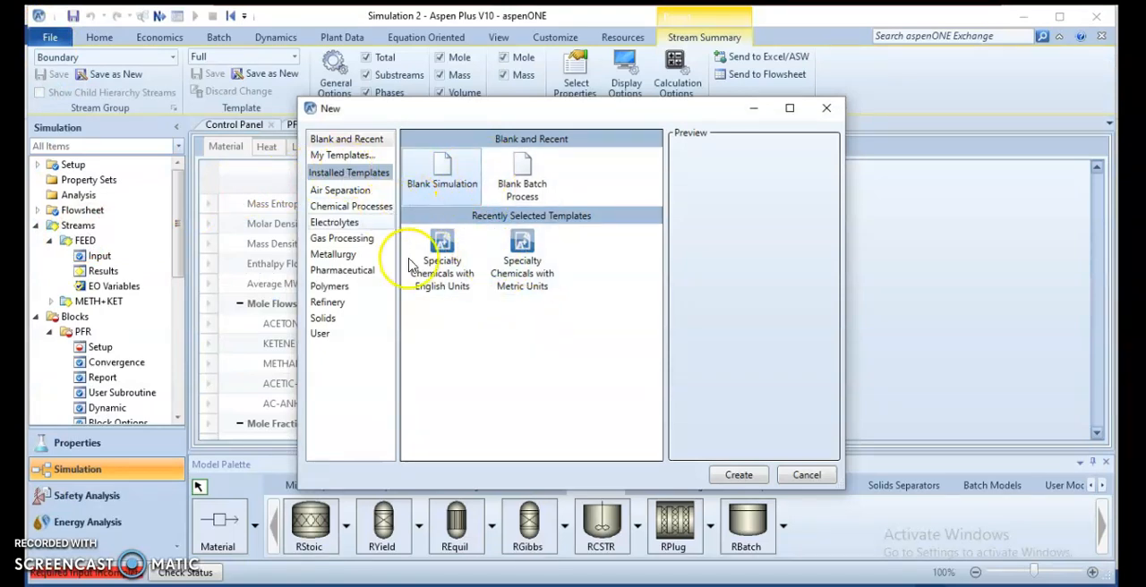
left_click(740, 482)
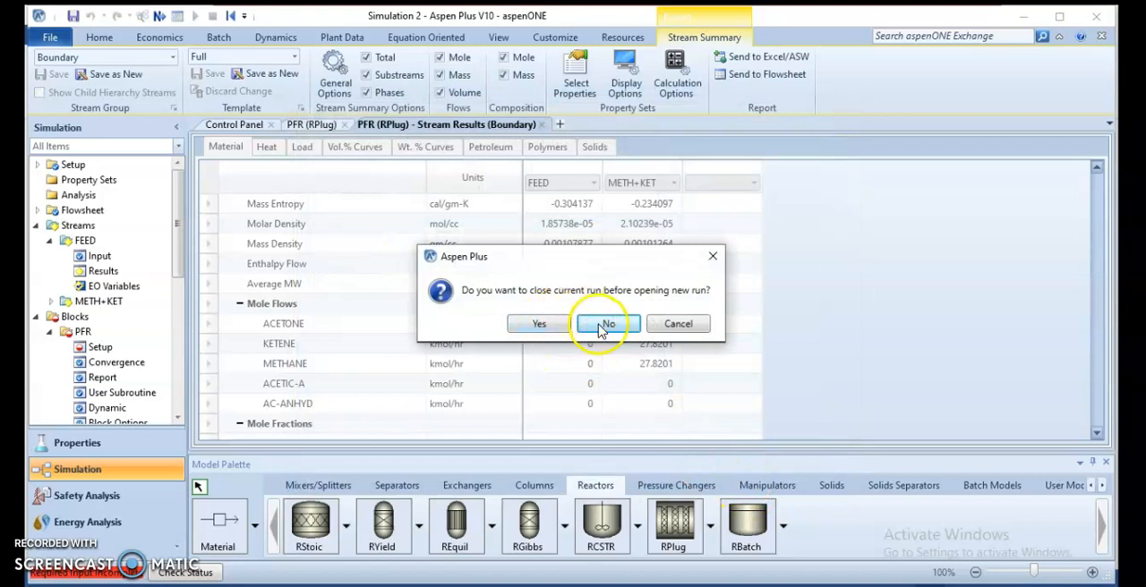
left_click(535, 326)
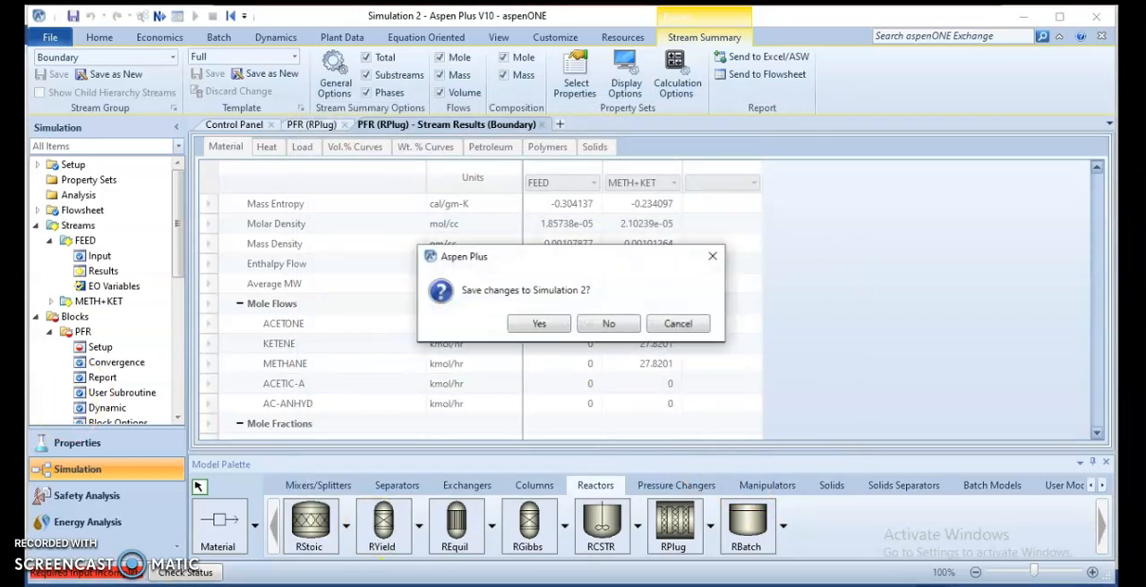
left_click(587, 327)
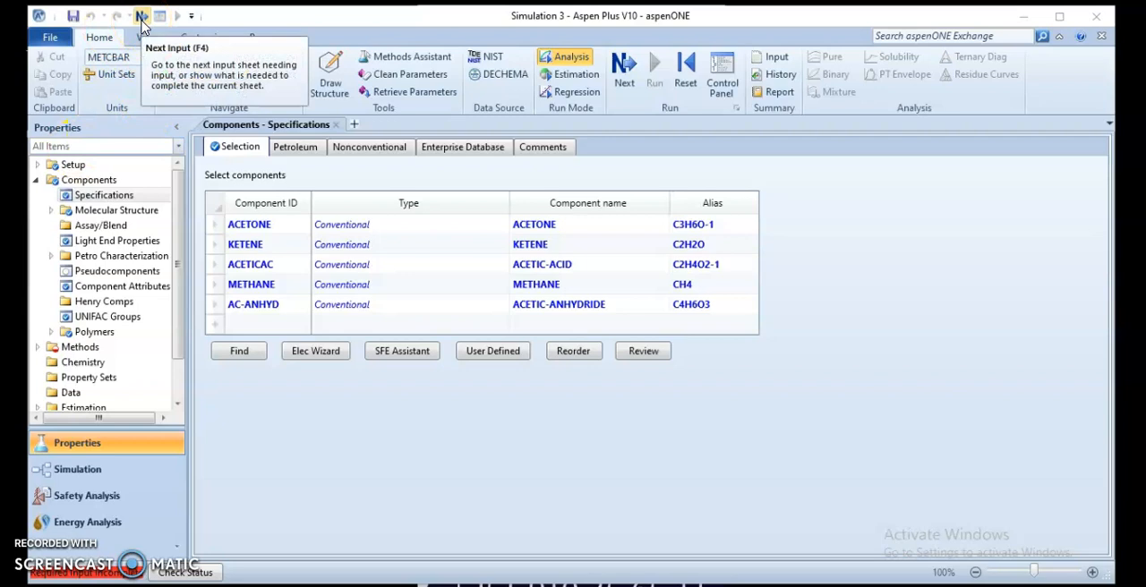
Step: Proceed from the component list to the property method specifications and set the method filter to ALL
left_click(254, 231)
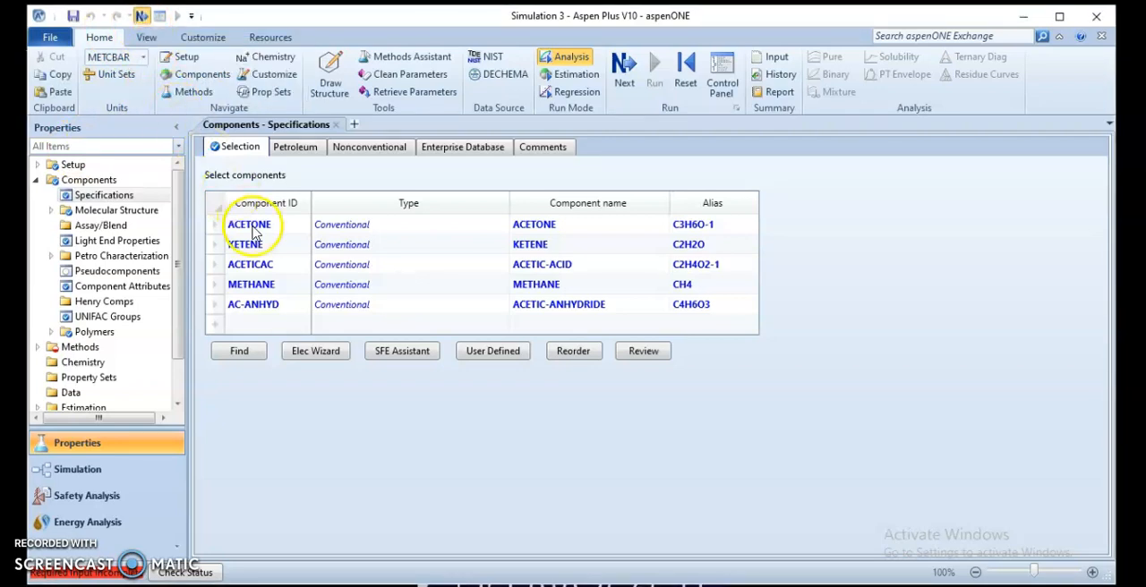
left_click(141, 15)
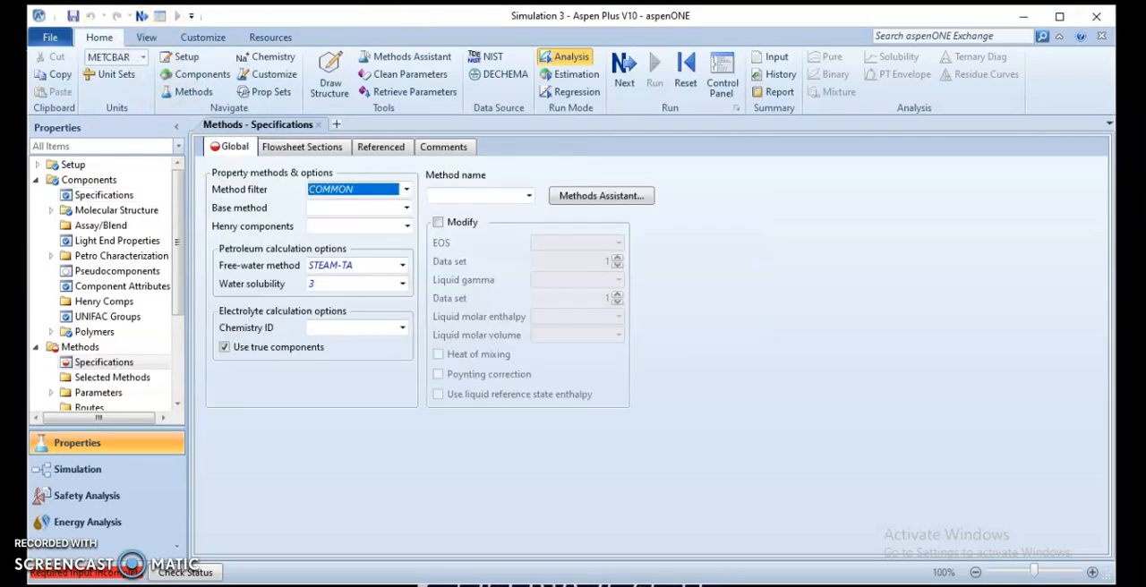
left_click(406, 190)
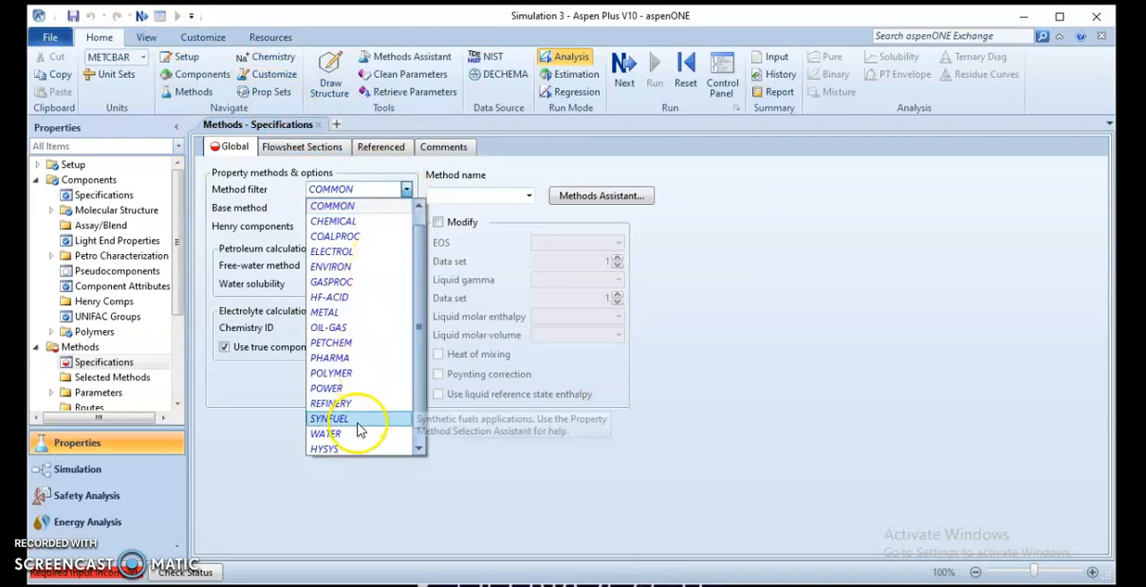
left_click(405, 191)
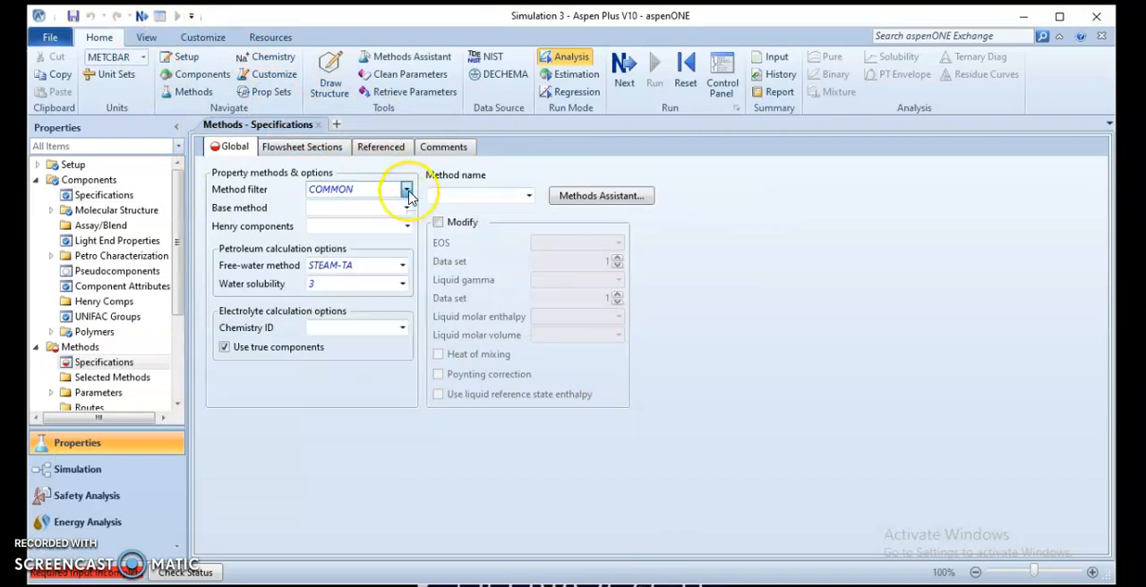
left_click(407, 193)
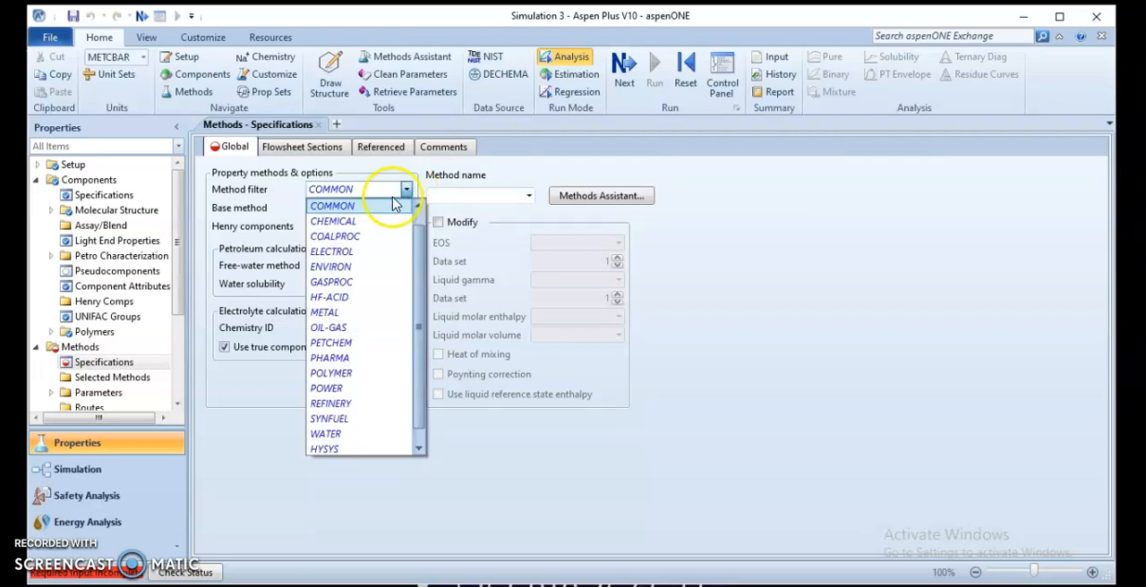
left_click(406, 193)
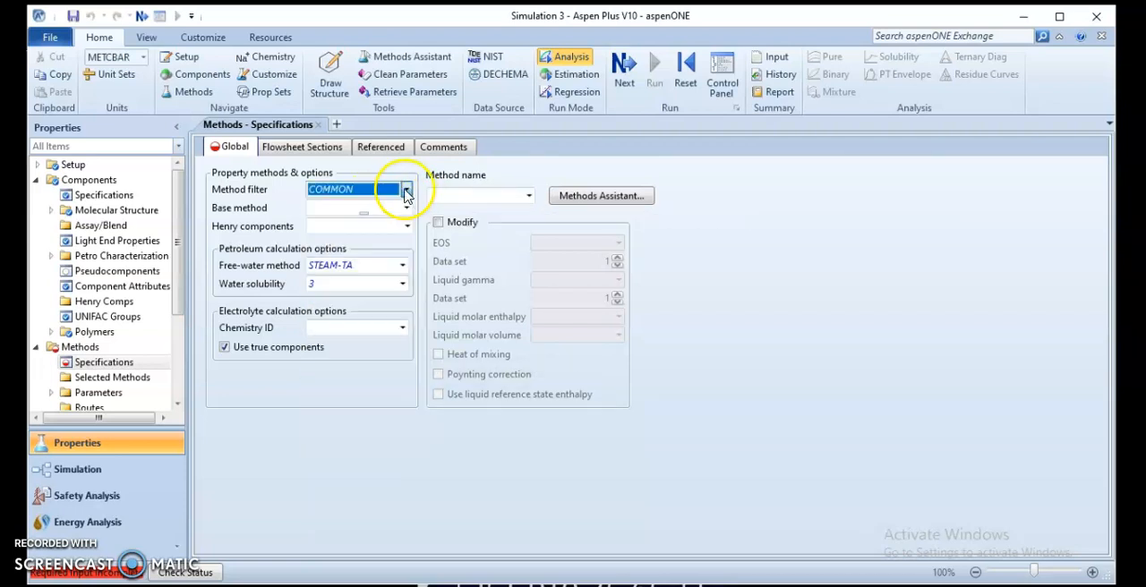
left_click(405, 193)
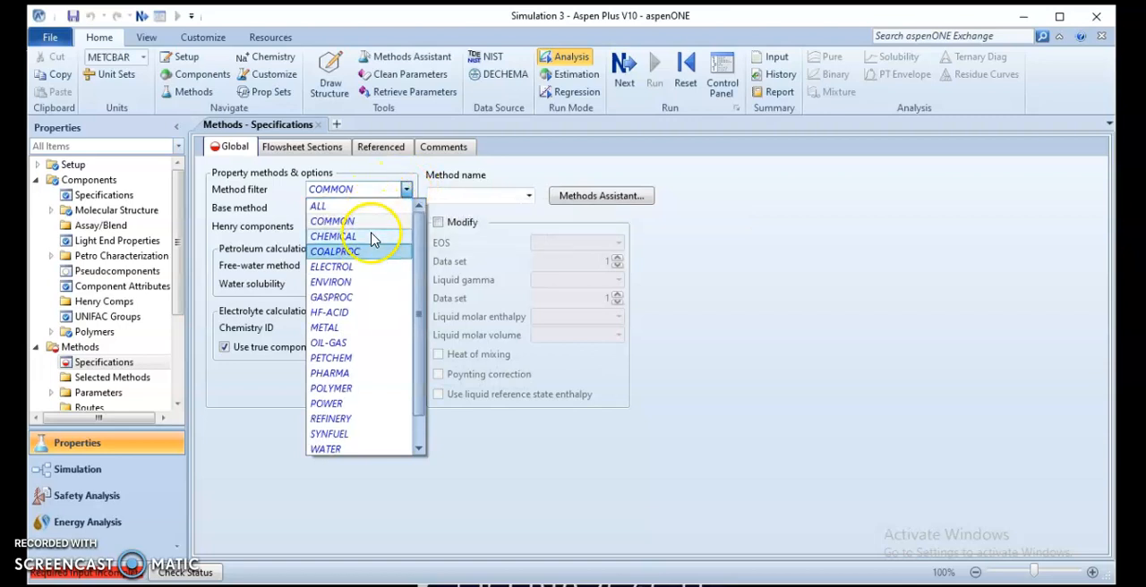
left_click(367, 206)
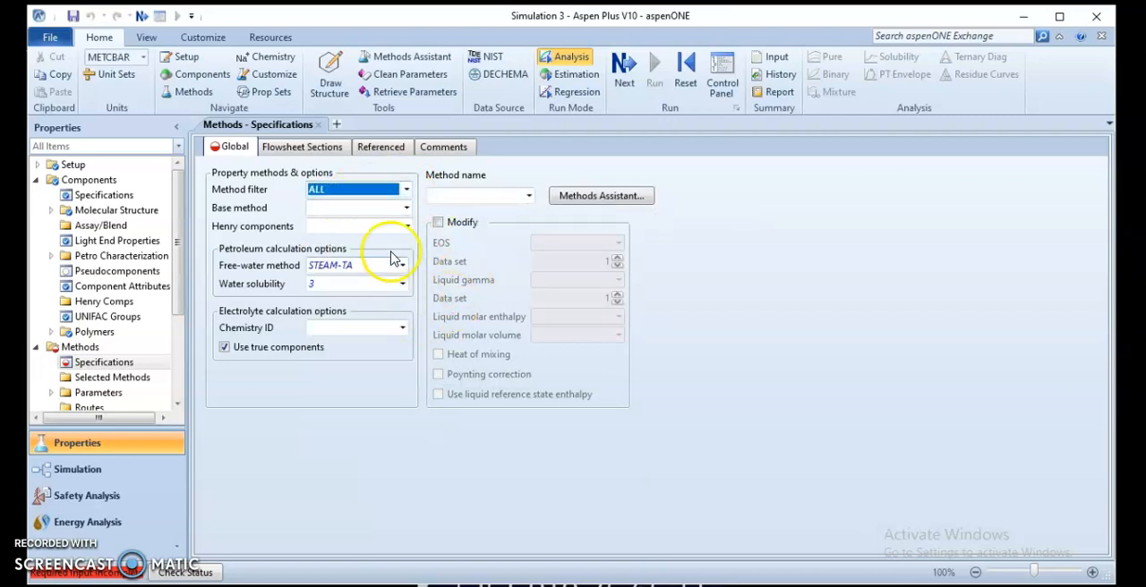
Step: Set the base property method to WILS-NTH and continue to the Simulation environment
left_click(406, 207)
scroll(338, 439, "down", 2)
scroll(338, 438, "down", 11)
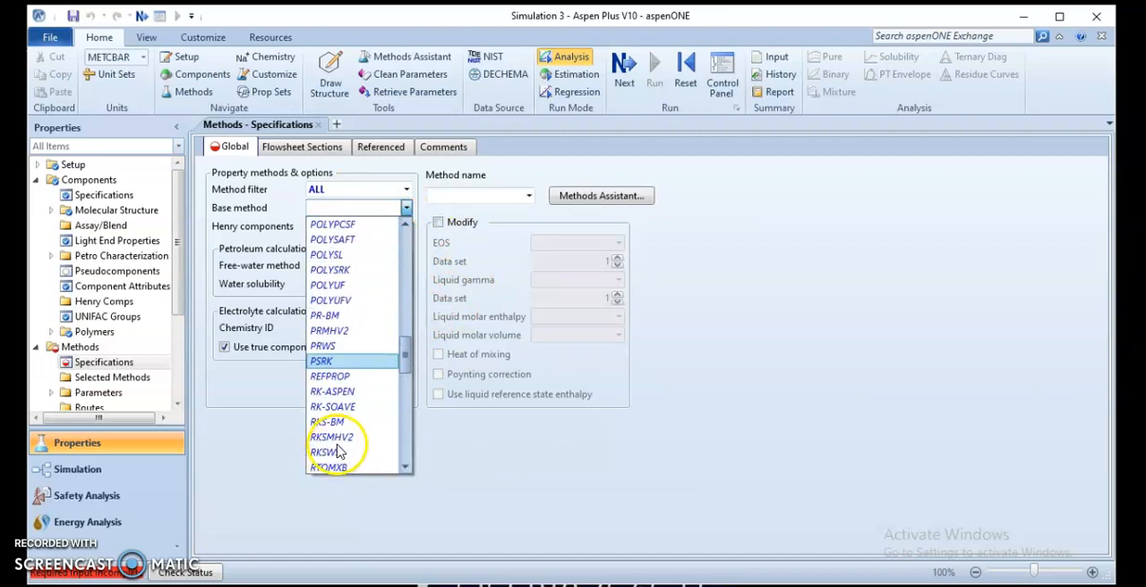
scroll(338, 452, "down", 7)
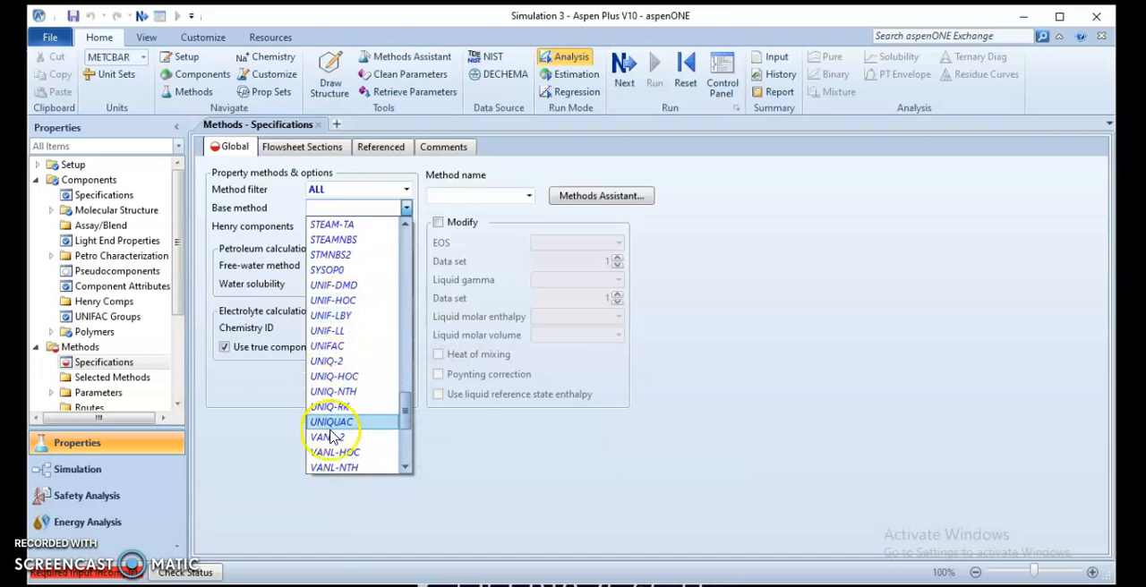
scroll(331, 447, "down", 4)
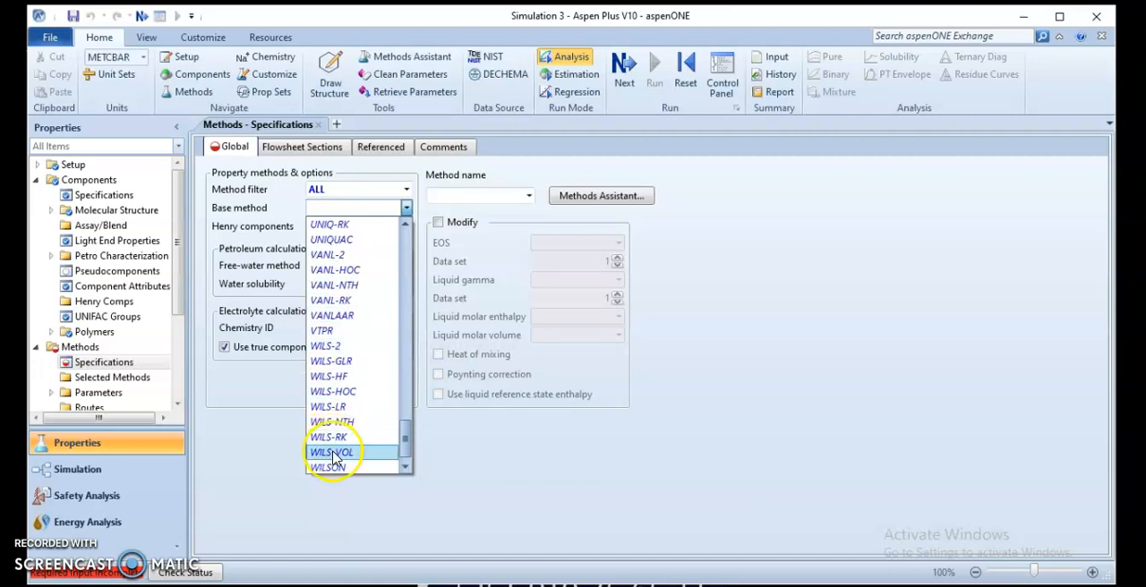
left_click(331, 422)
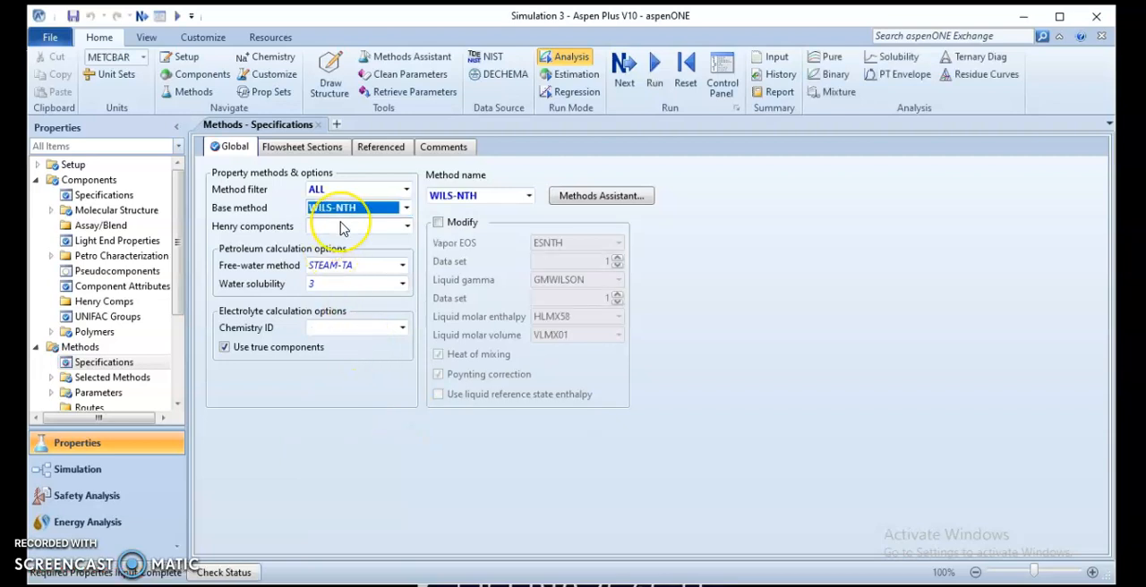
left_click(800, 403)
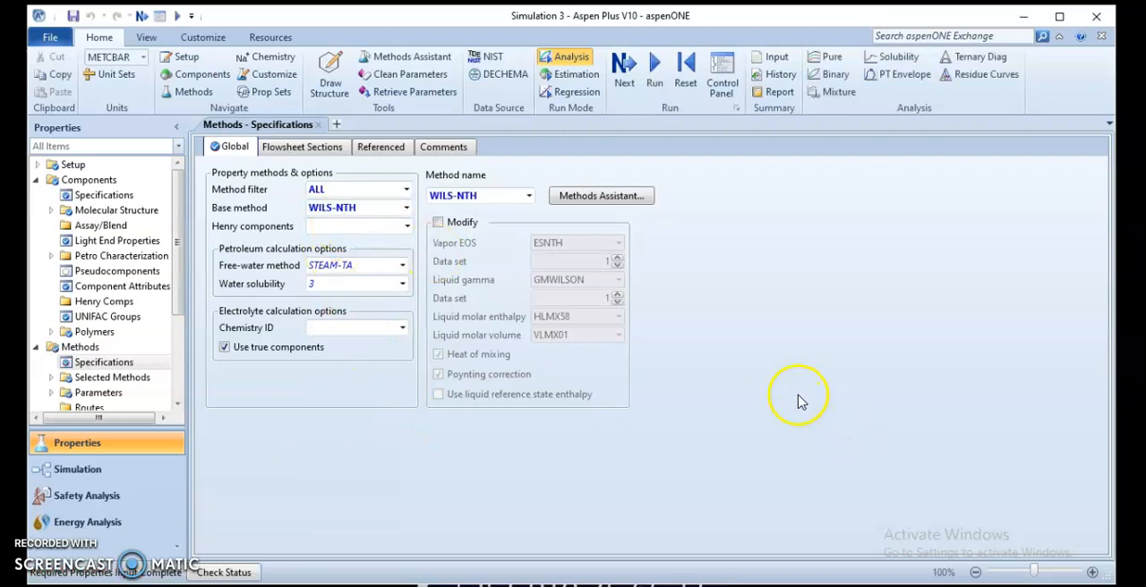
left_click(143, 17)
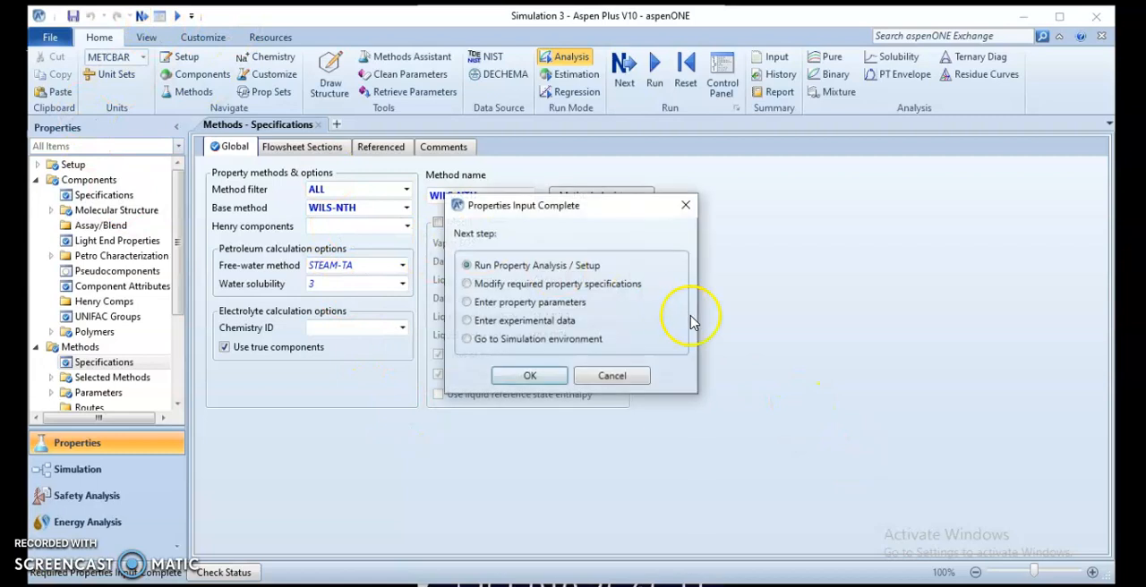
left_click(528, 377)
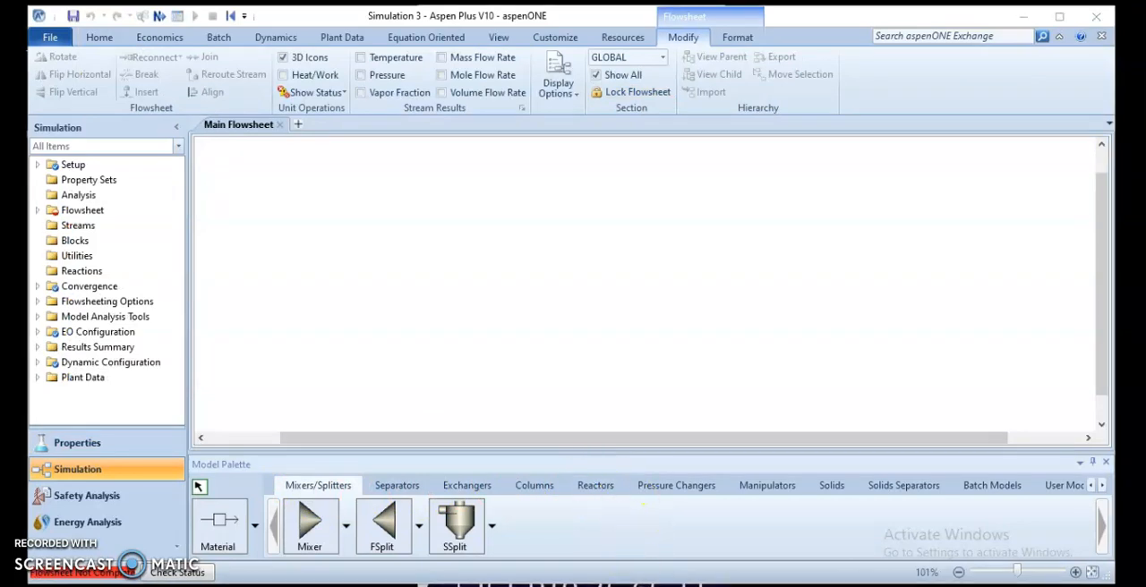
Step: Switch to the Word problem statement and check which reactor type problem 2 specifies for the acetone feed
left_click(707, 585)
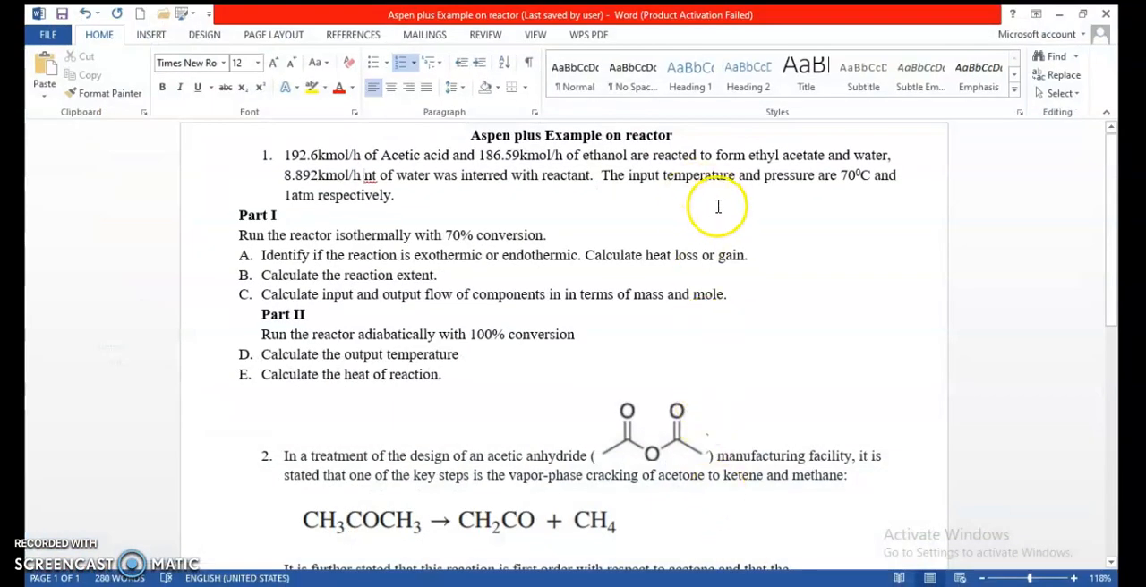
scroll(544, 201, "down", 5)
scroll(549, 233, "down", 5)
scroll(555, 238, "up", 3)
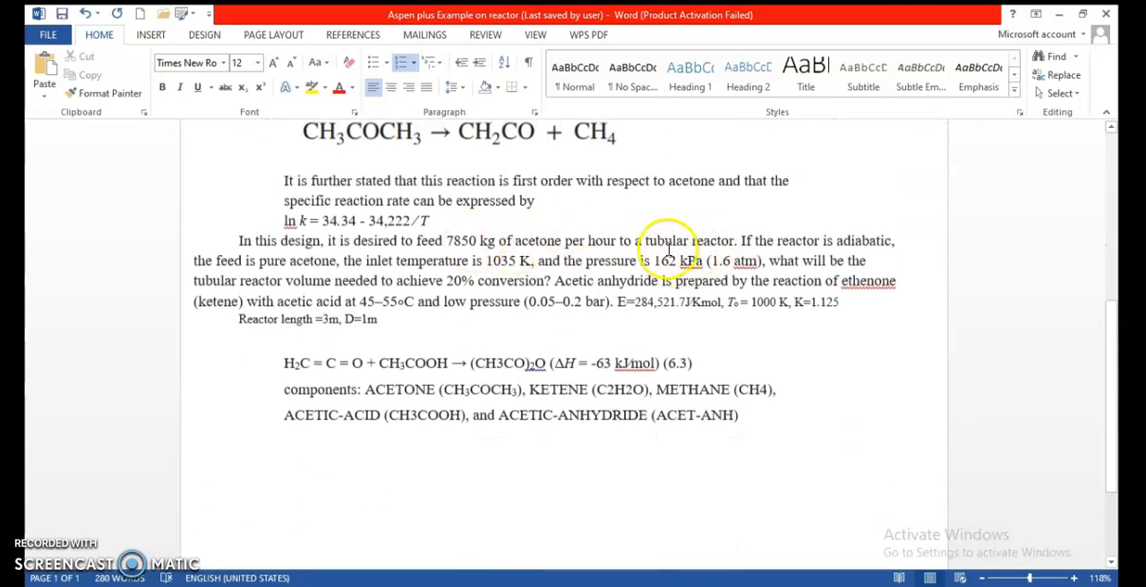
left_click_drag(646, 241, 735, 241)
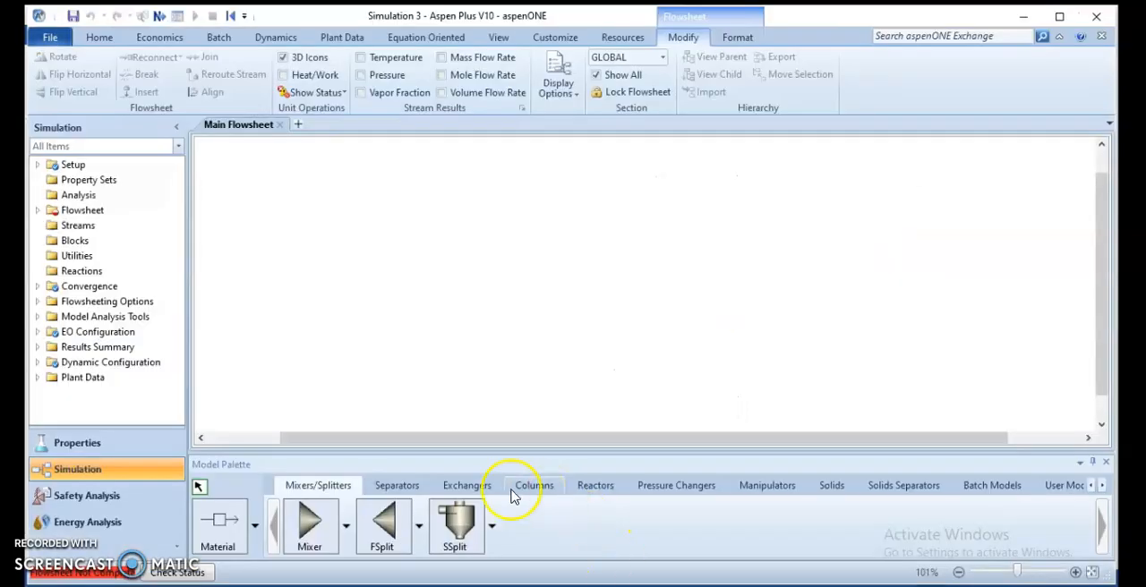
Step: Return to Aspen Plus and place an RPlug reactor block named PFR on the main flowsheet
left_click(589, 493)
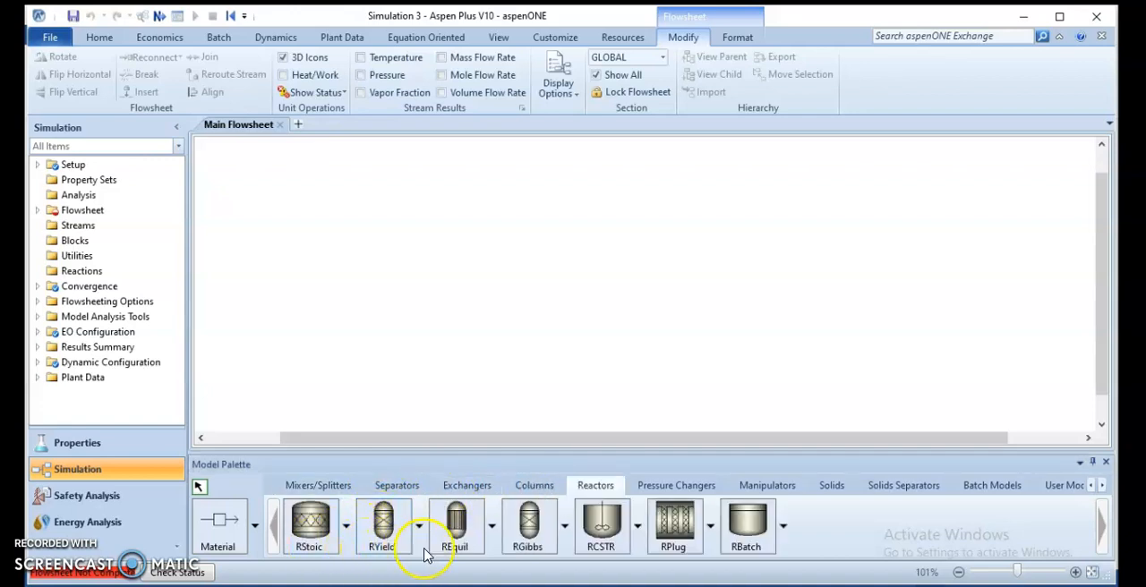
left_click(665, 548)
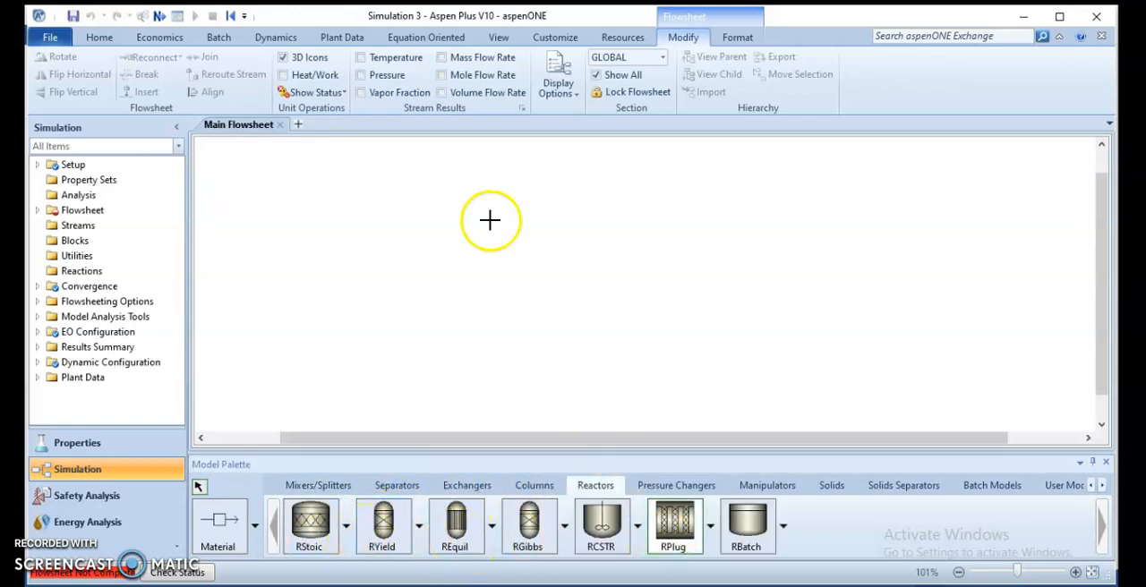
left_click(608, 254)
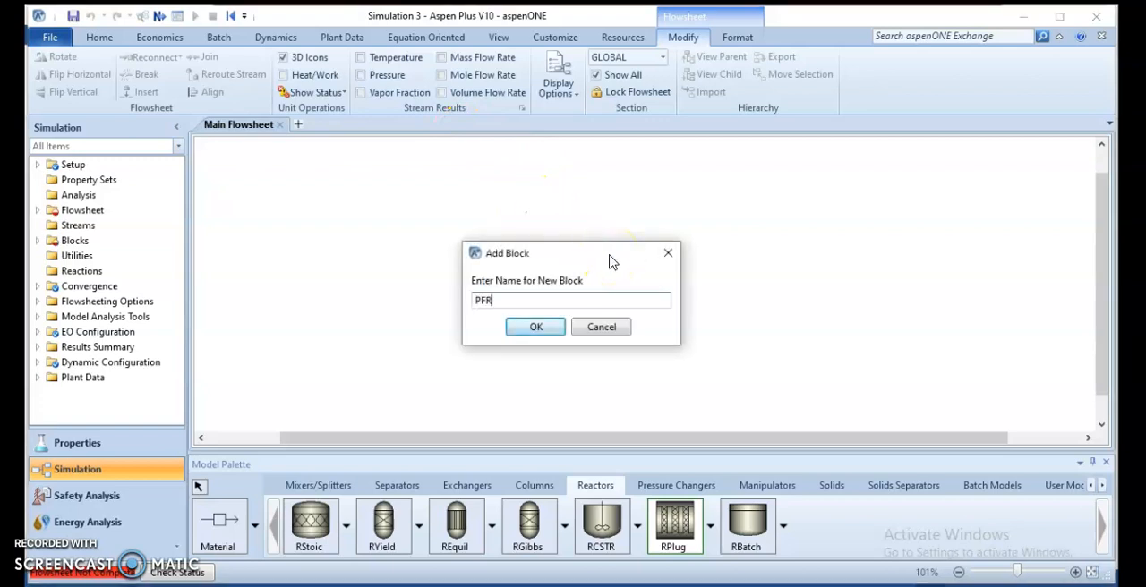
key("Return")
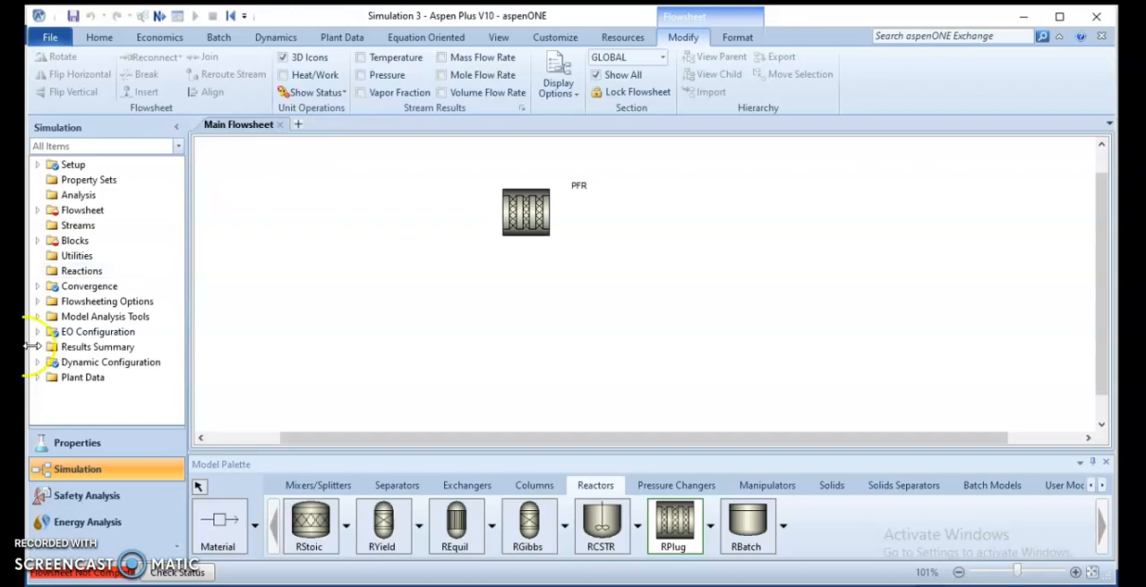
Step: Connect a material feed stream named ACETONE to the inlet of the PFR block
left_click(235, 530)
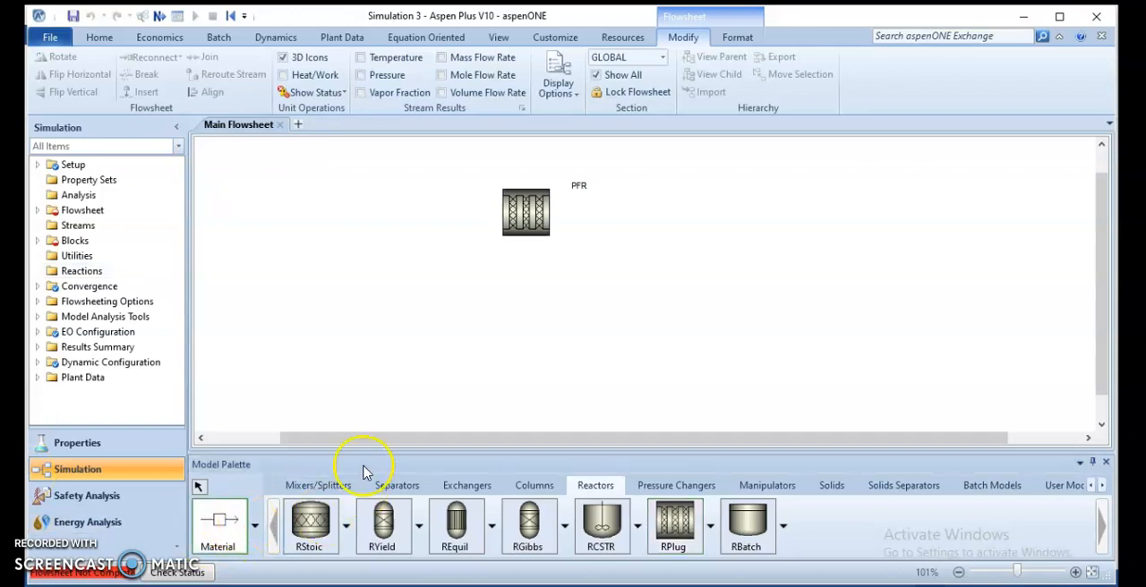
left_click(493, 229)
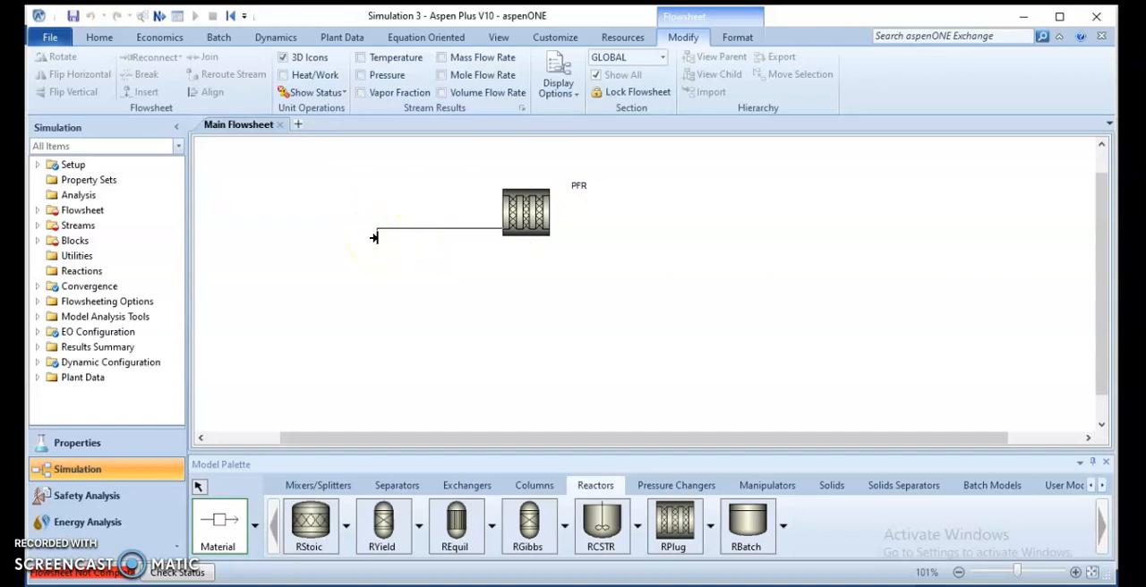
left_click(375, 237)
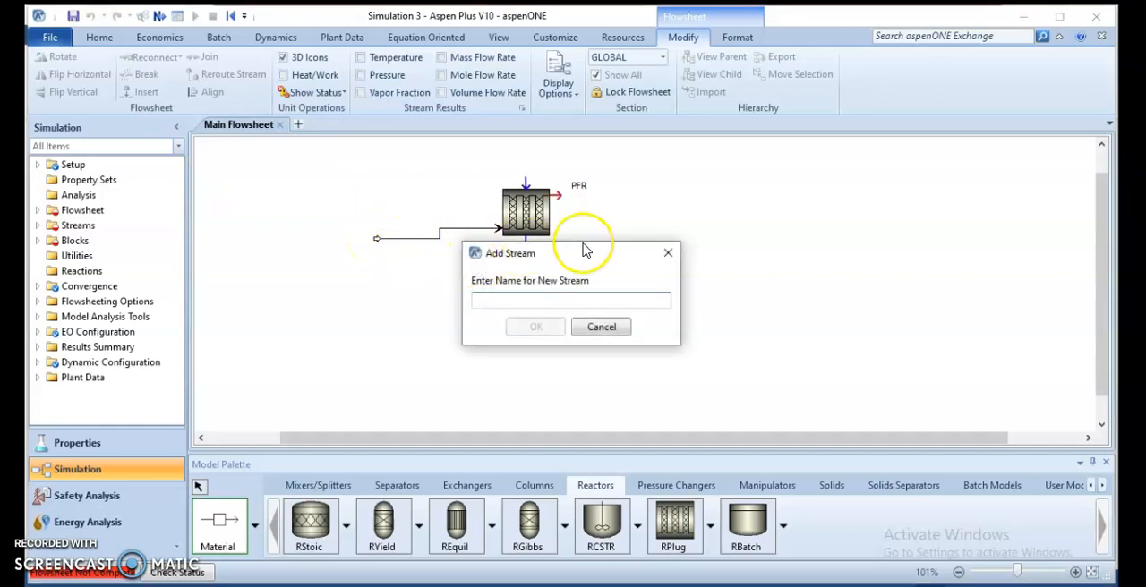
type("ACETO")
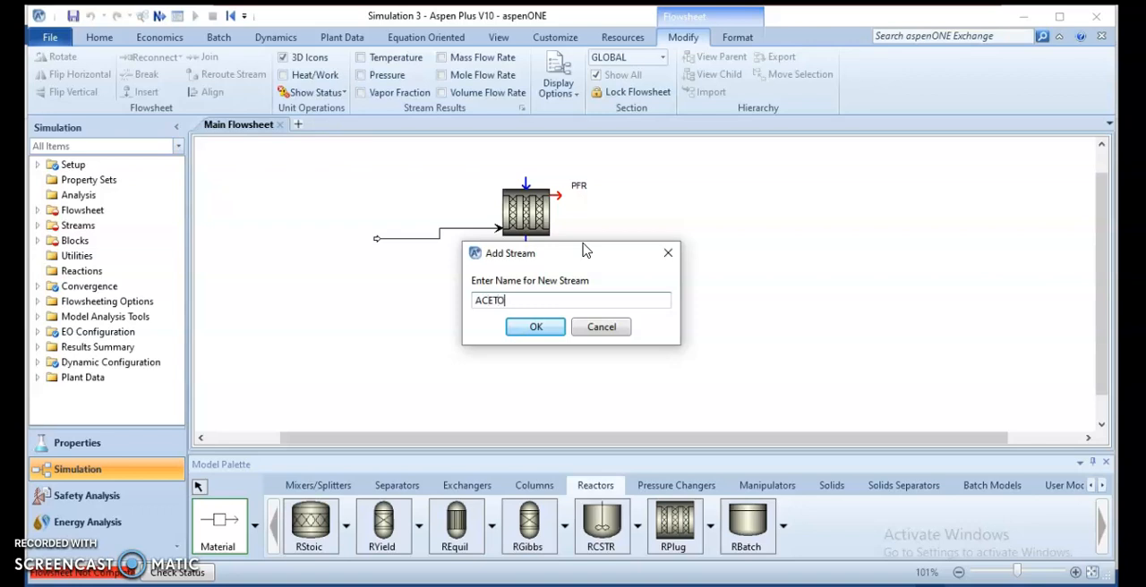
type("NE")
key("Return")
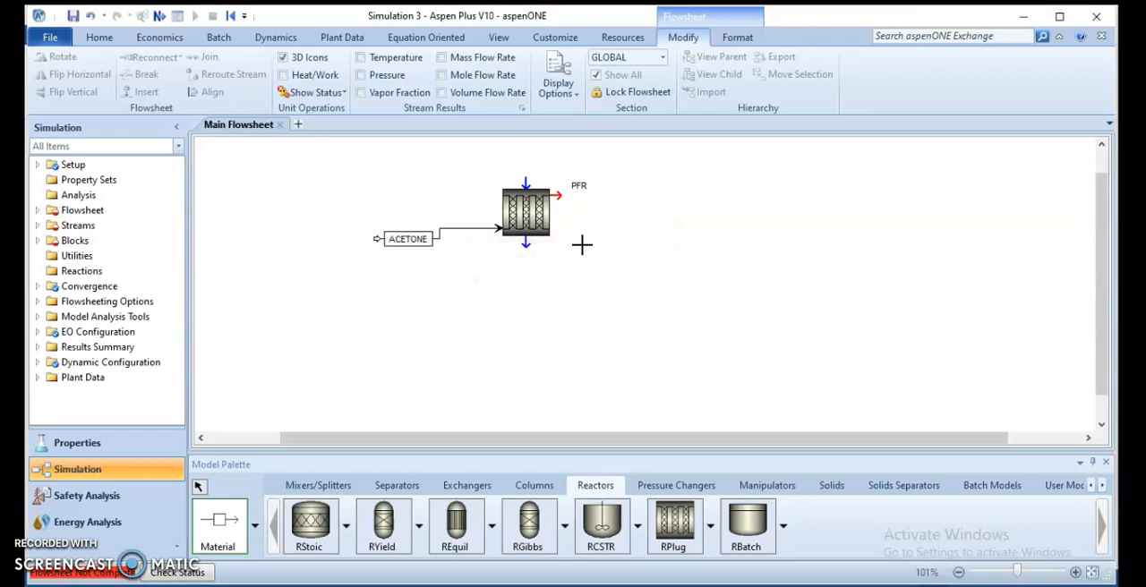
Step: Draw a material product stream from the PFR outlet, name it AC+MET+K, and finish placing streams
left_click(615, 194)
left_click(692, 205)
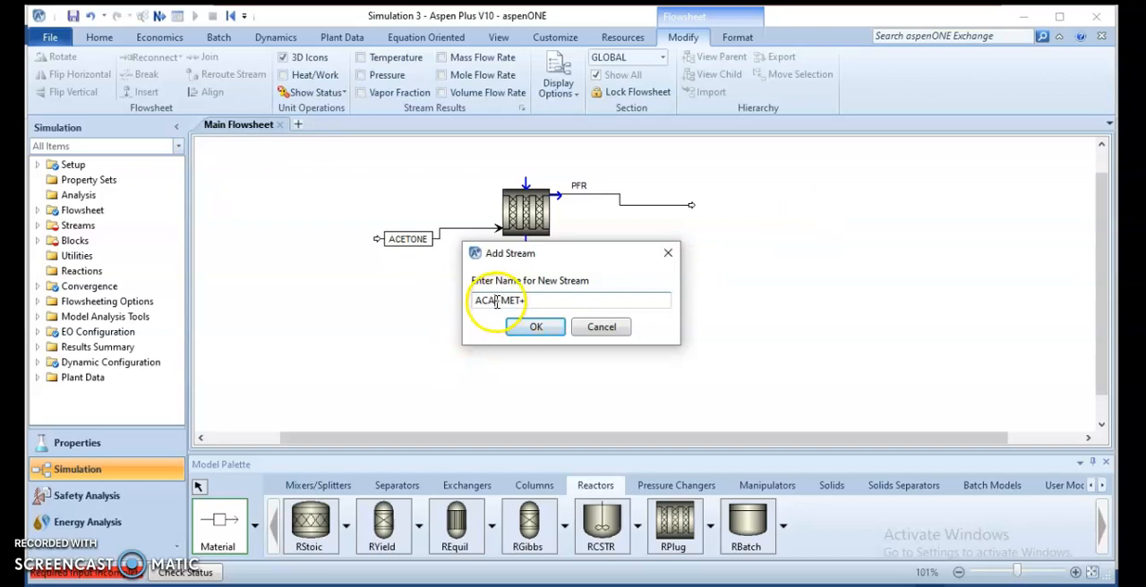
type("K")
left_click(536, 327)
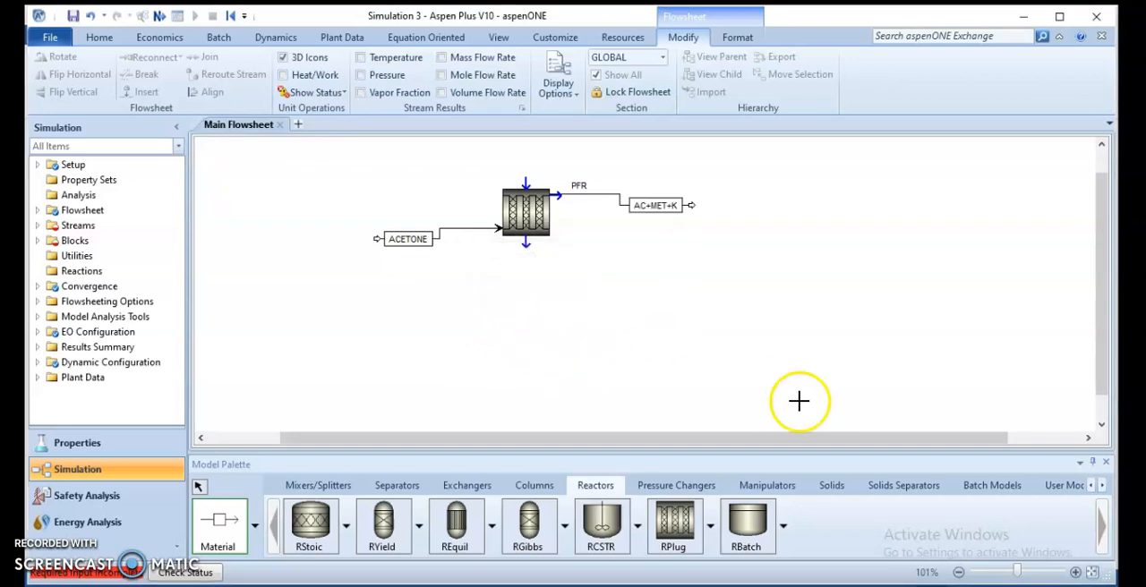
right_click(517, 323)
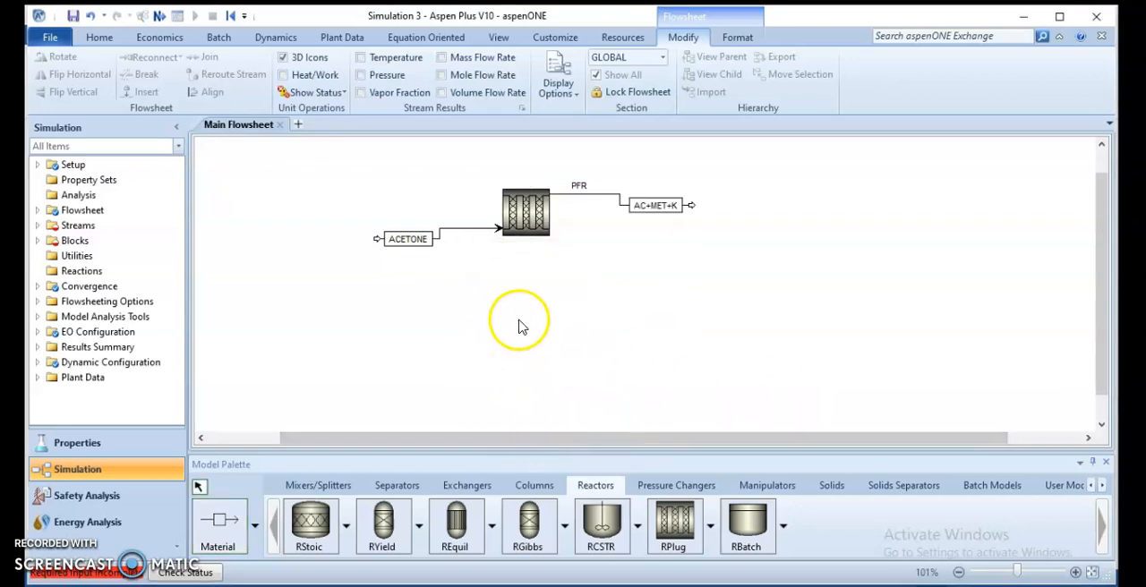
Step: Open the ACETONE stream's input specifications and set its temperature to 1035 K
left_click(449, 229)
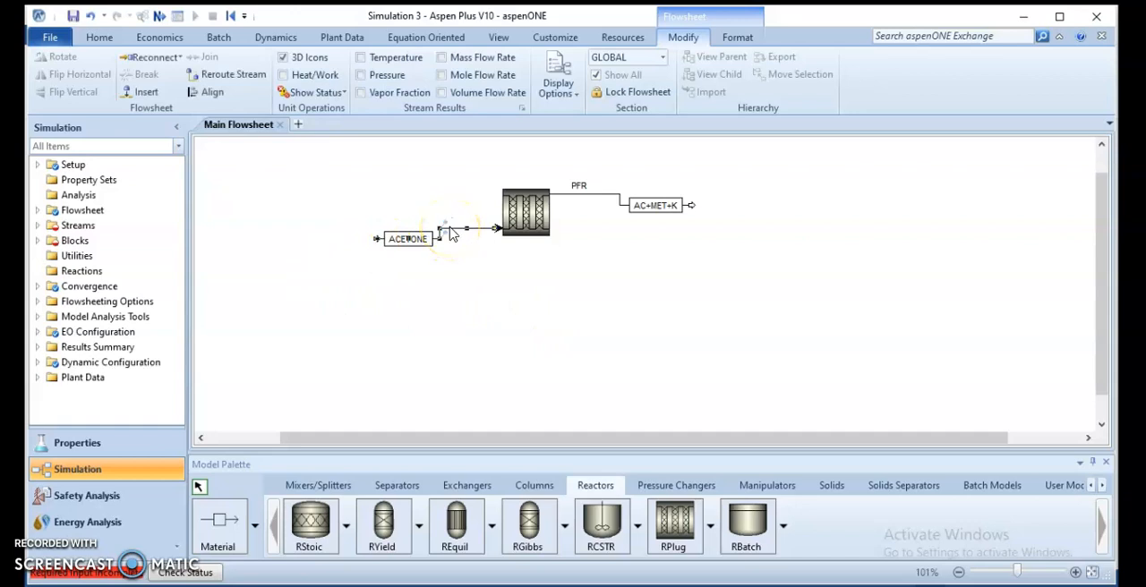
double_click(451, 232)
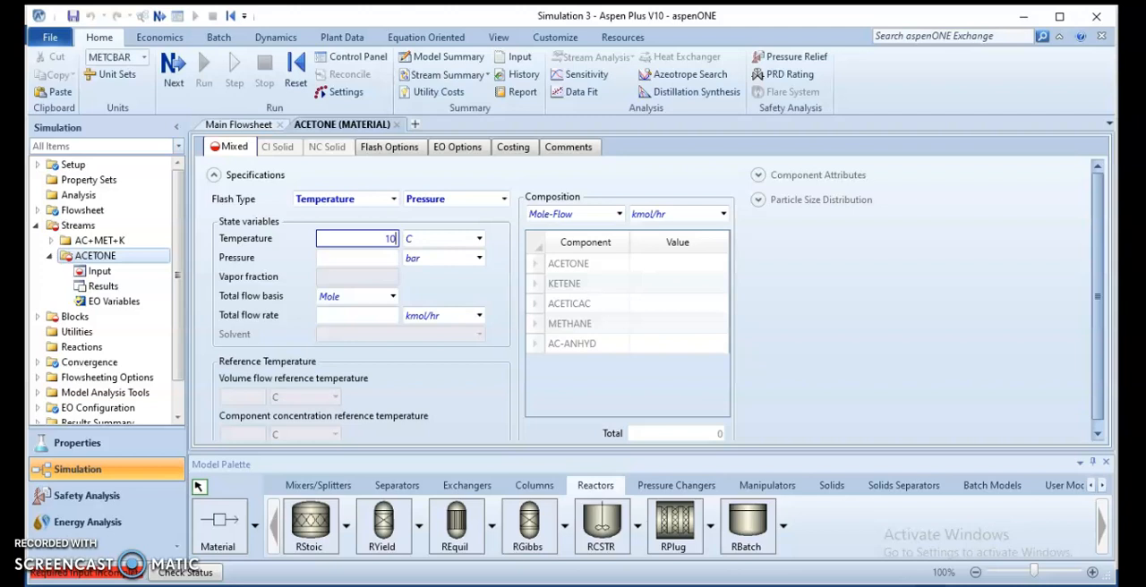
left_click(385, 238)
type("1035")
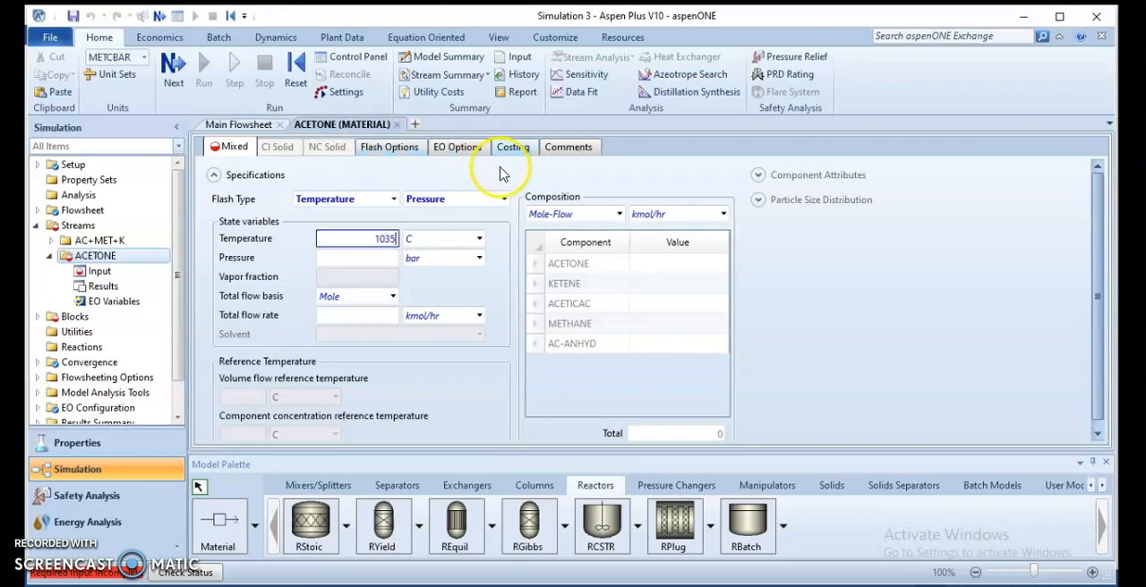
left_click(479, 238)
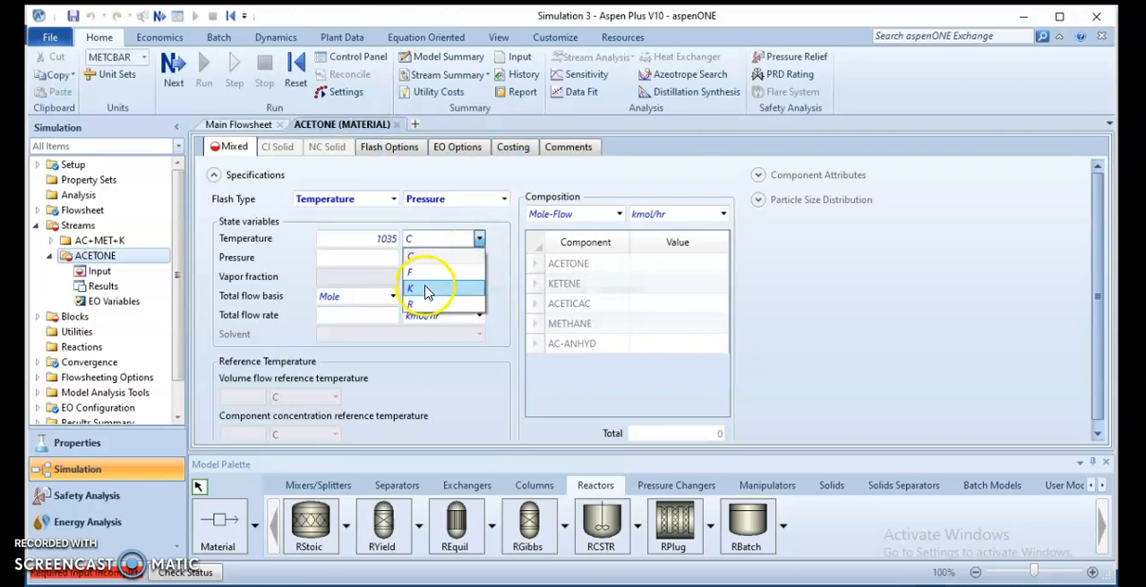
left_click(427, 288)
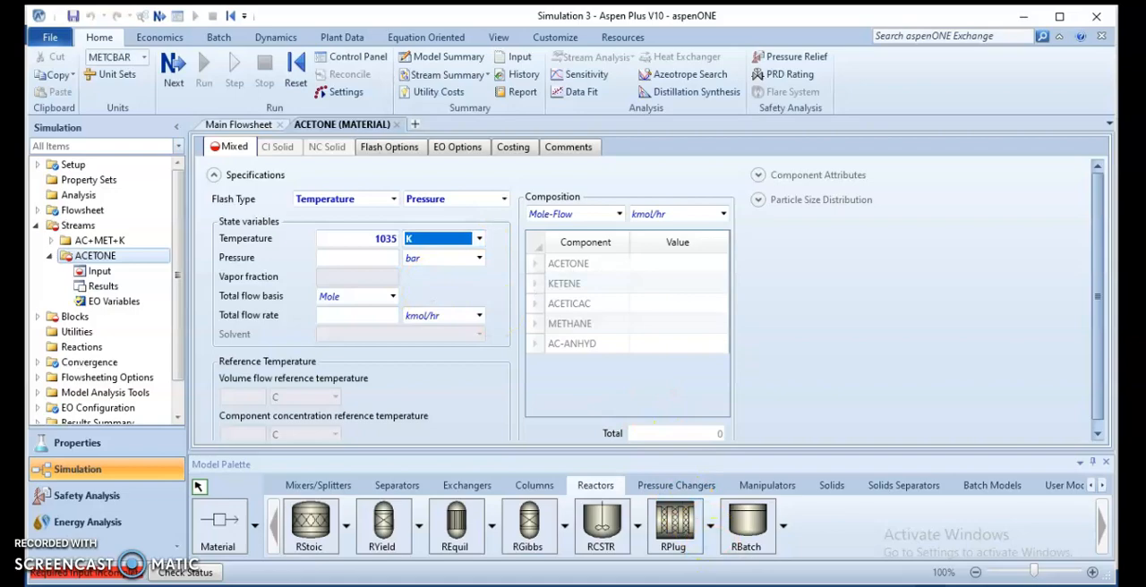
Step: Check the feed conditions in the Word problem statement, then set the ACETONE stream to 1.6 bar and a mass-based total flow of 7850 kg/hr
key("alt+Tab")
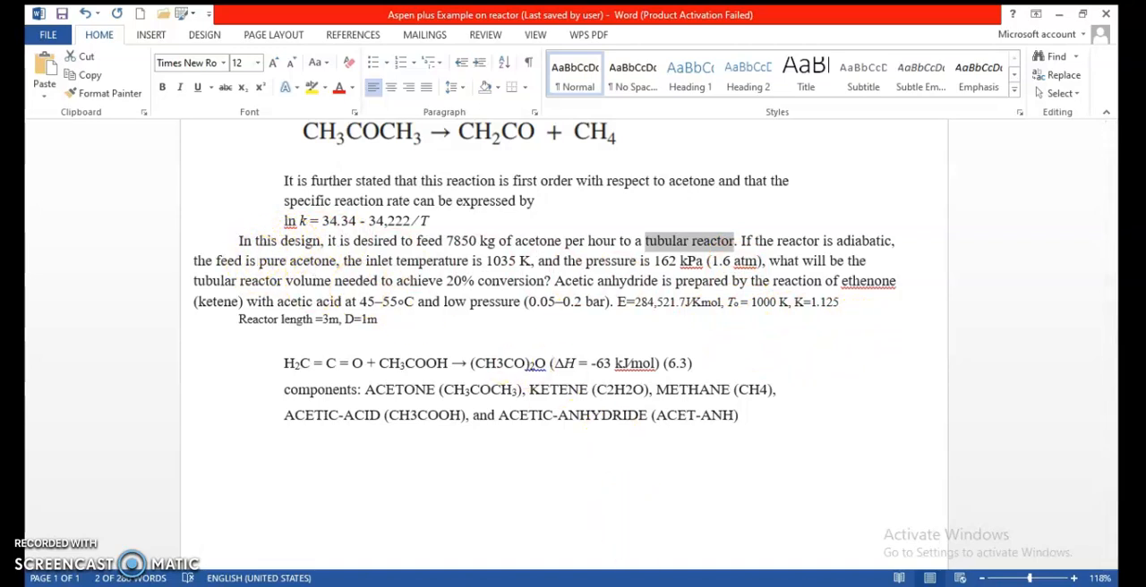
key("alt+Tab")
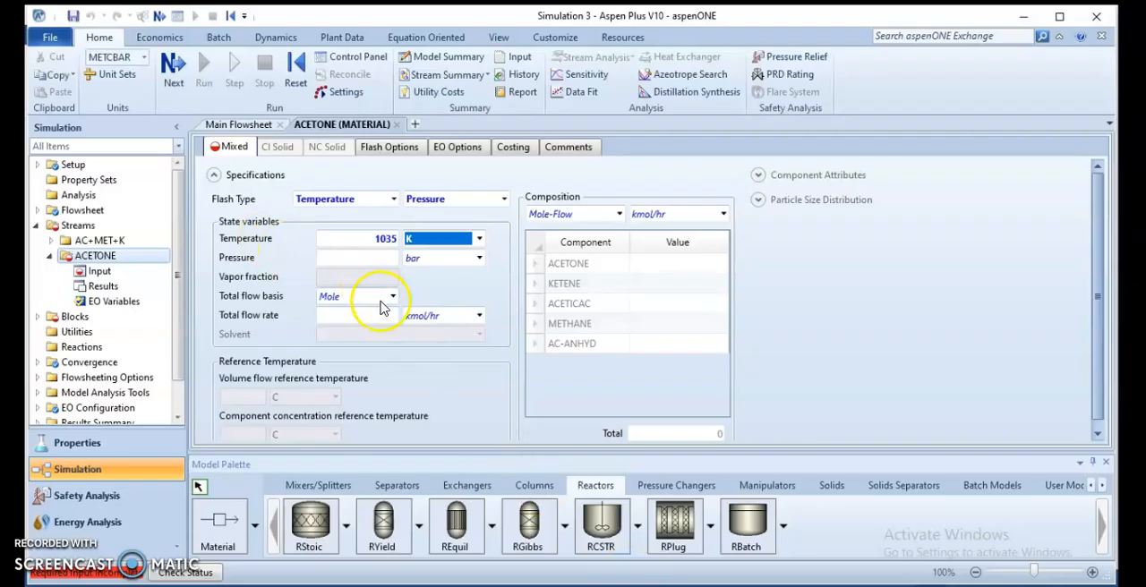
left_click(369, 261)
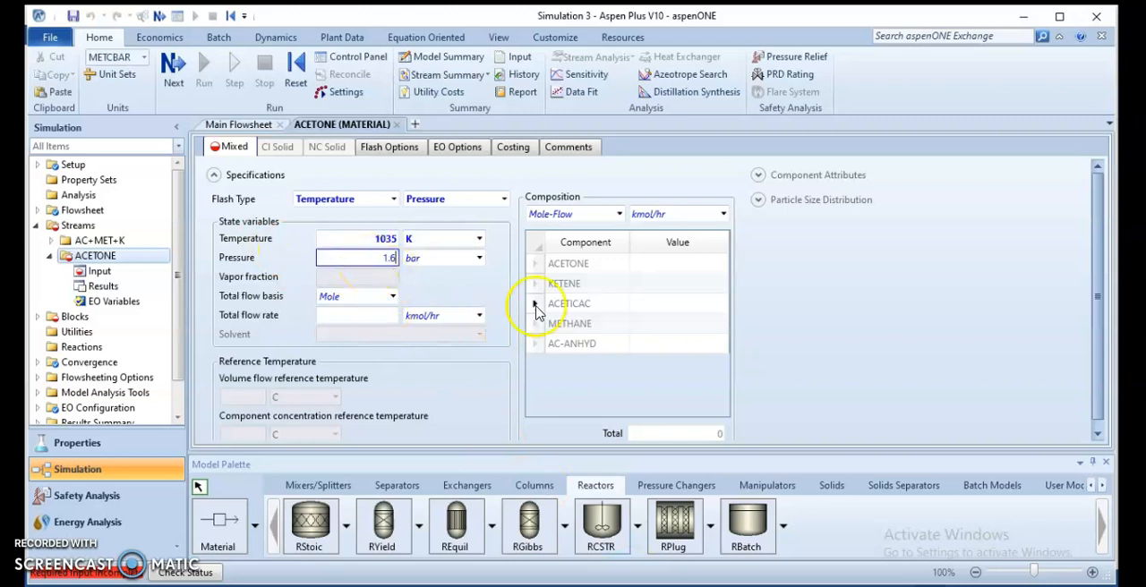
left_click(391, 298)
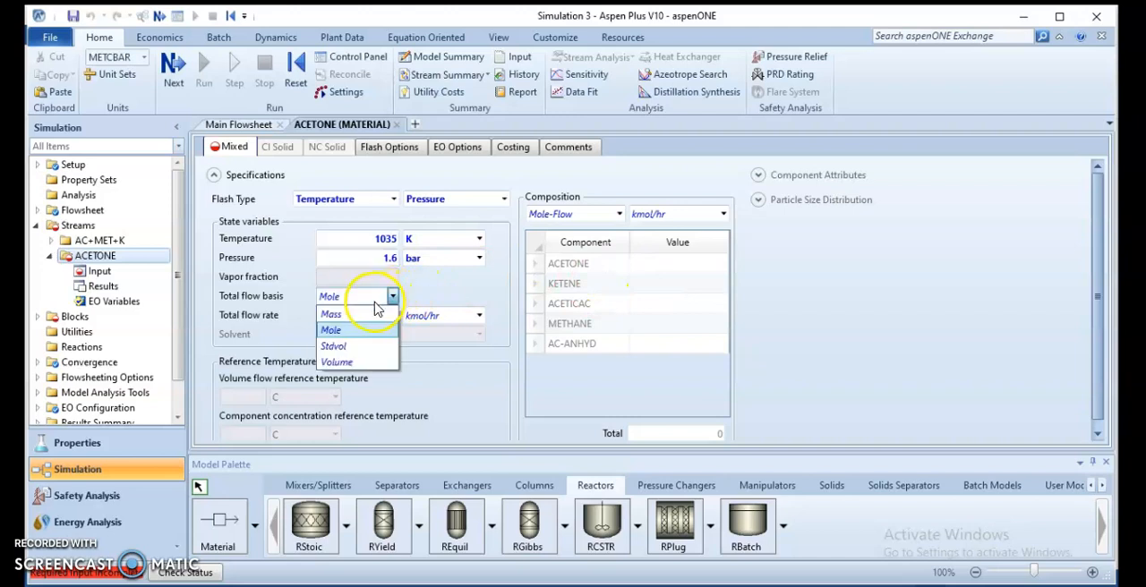
left_click(340, 321)
left_click(367, 316)
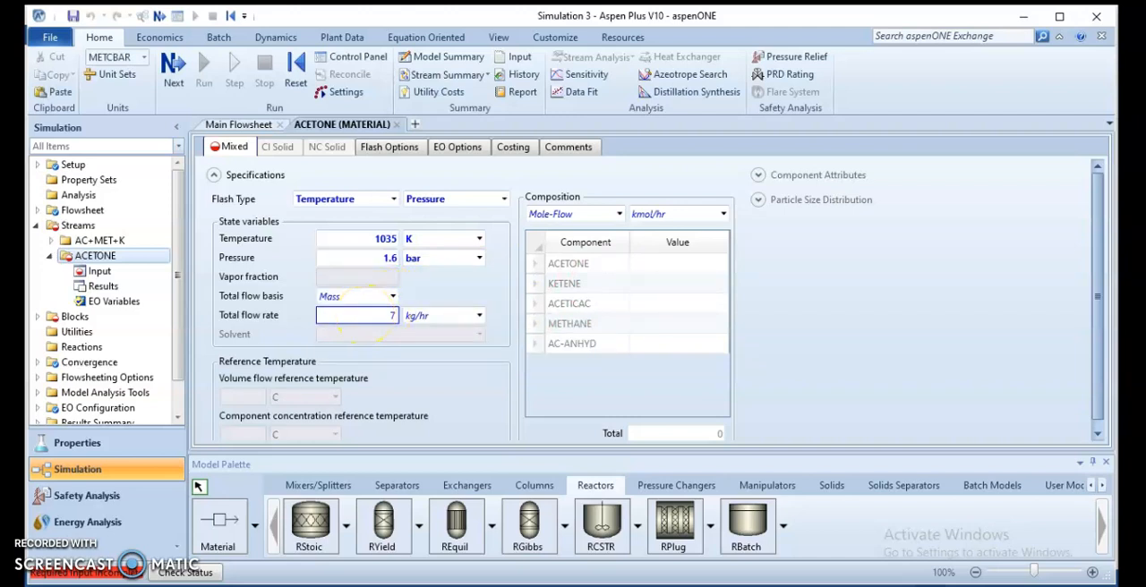
Step: Specify the feed composition as Mass-Frac with a value of 1 for ACETONE, and continue to the PFR block's setup
left_click(667, 302)
left_click(678, 269)
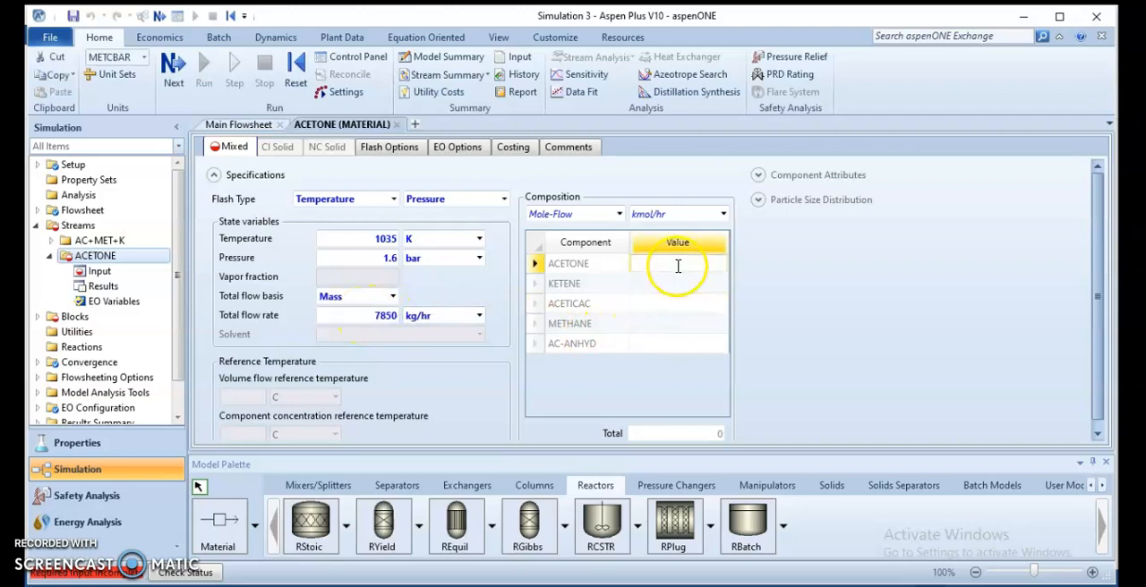
type("1")
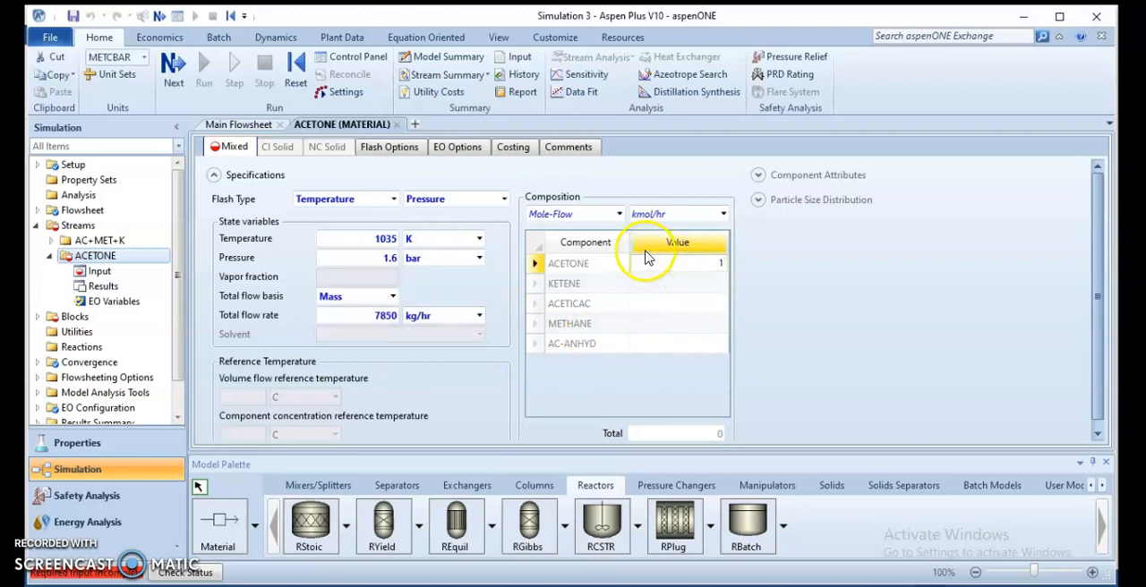
left_click(624, 215)
left_click(620, 215)
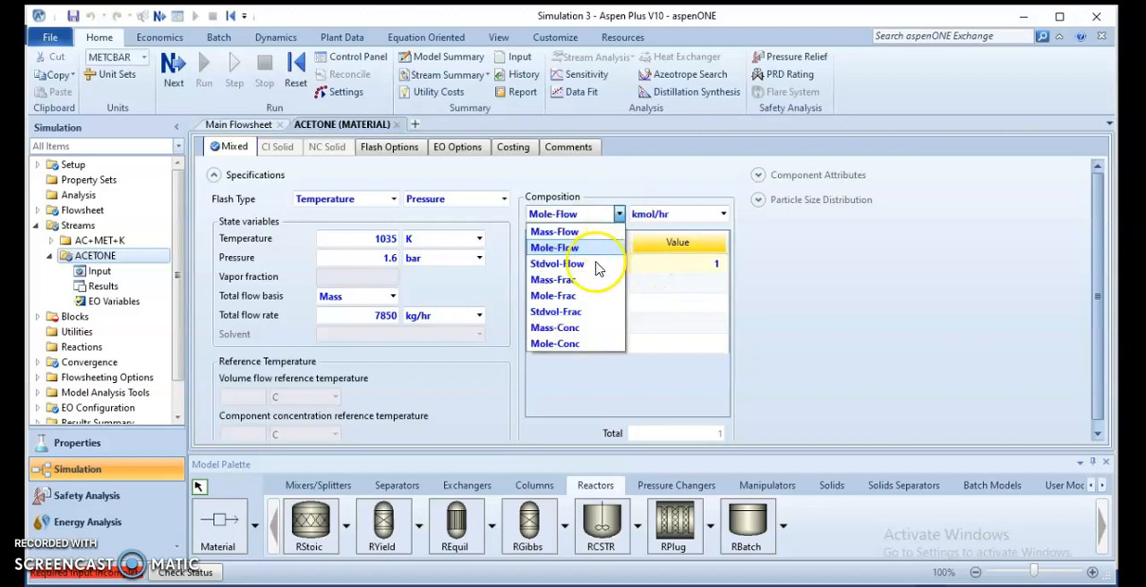
left_click(577, 281)
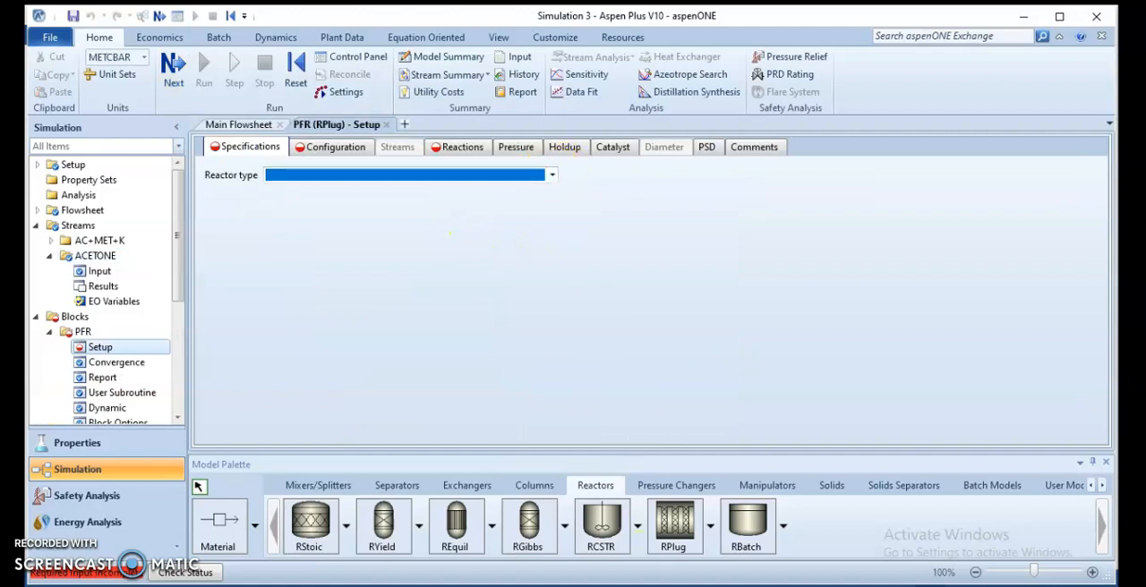
Step: Check the reactor's thermal condition in the Word problem statement and set the PFR reactor type to Adiabatic reactor in Aspen Plus
left_click(752, 586)
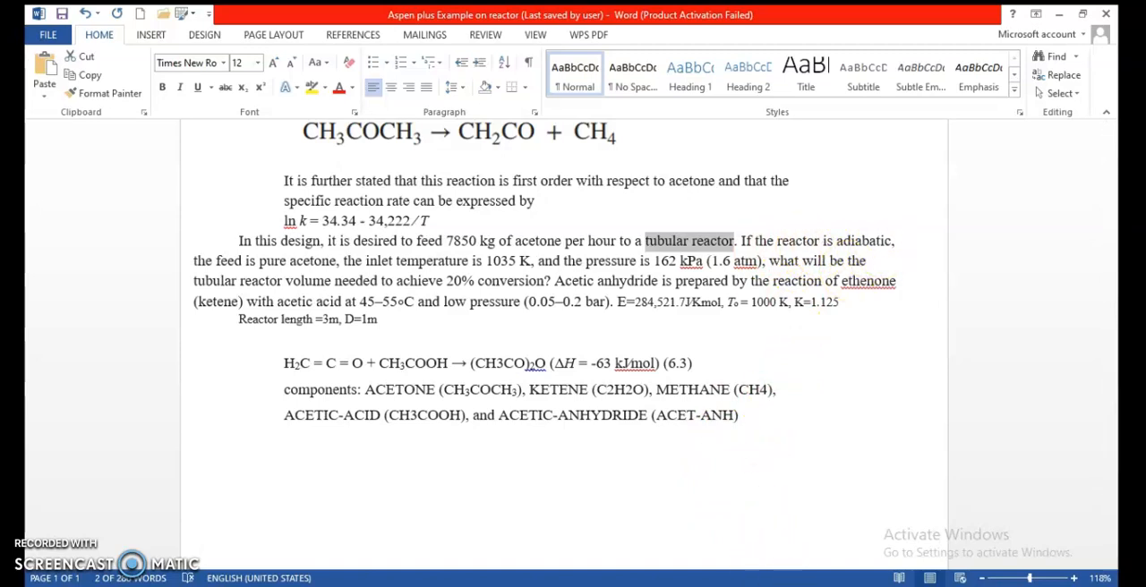
mouse_move(749, 586)
left_click(634, 579)
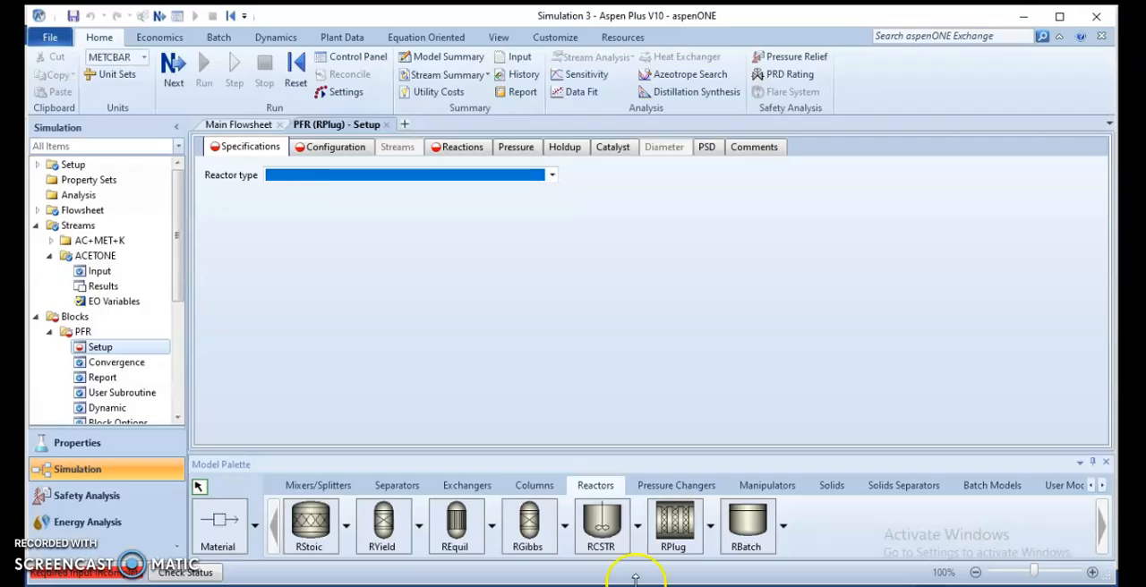
left_click(552, 176)
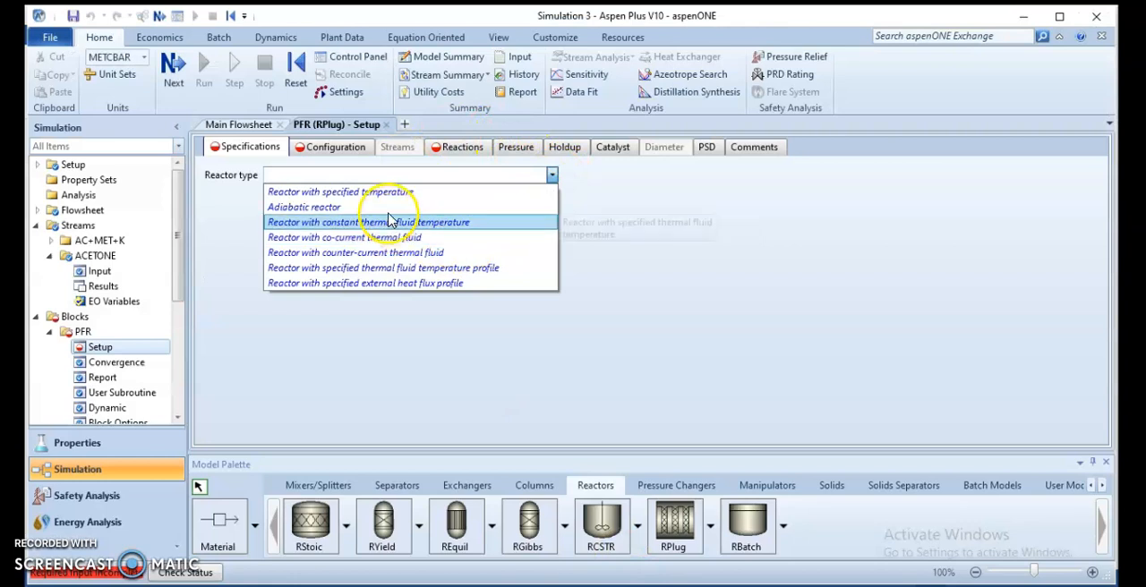
left_click(349, 207)
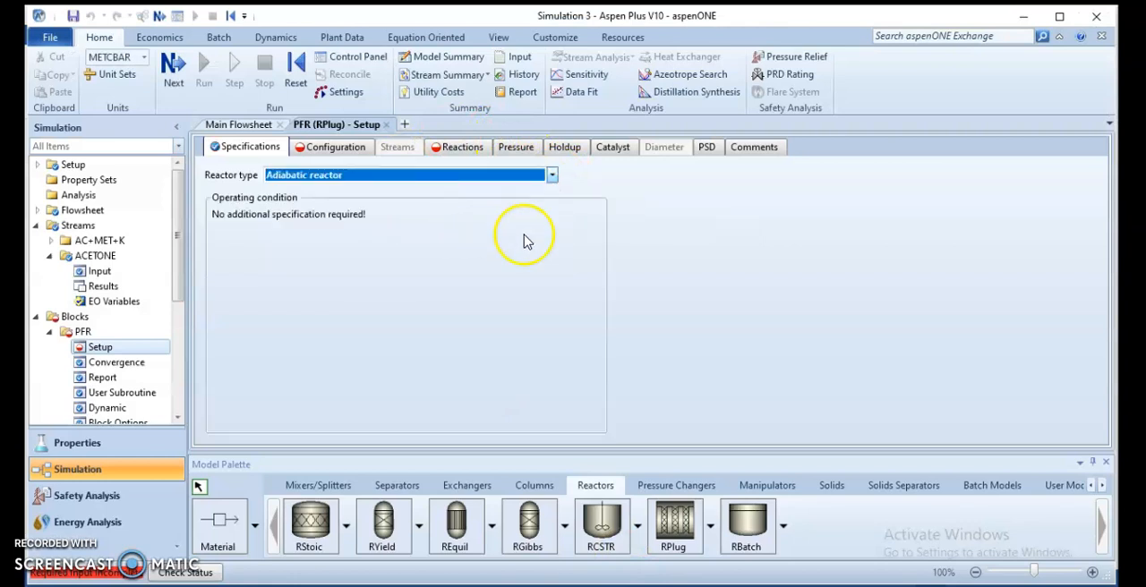
Step: Look up the reactor dimensions in the Word document and configure the PFR with a length of 3 meter and a diameter of 1 meter
left_click(333, 147)
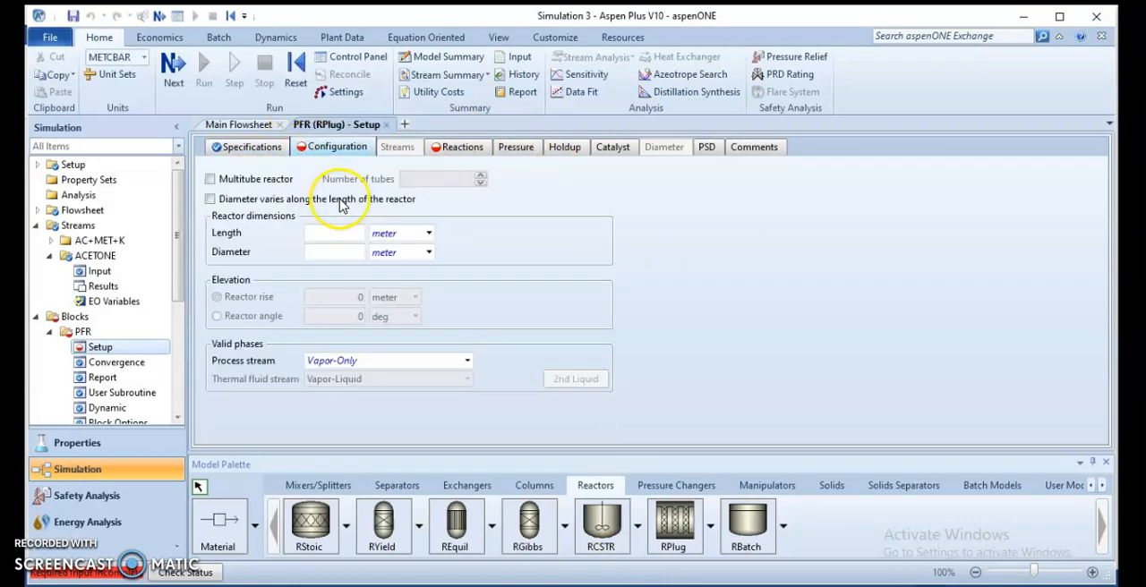
left_click_drag(418, 16, 461, 47)
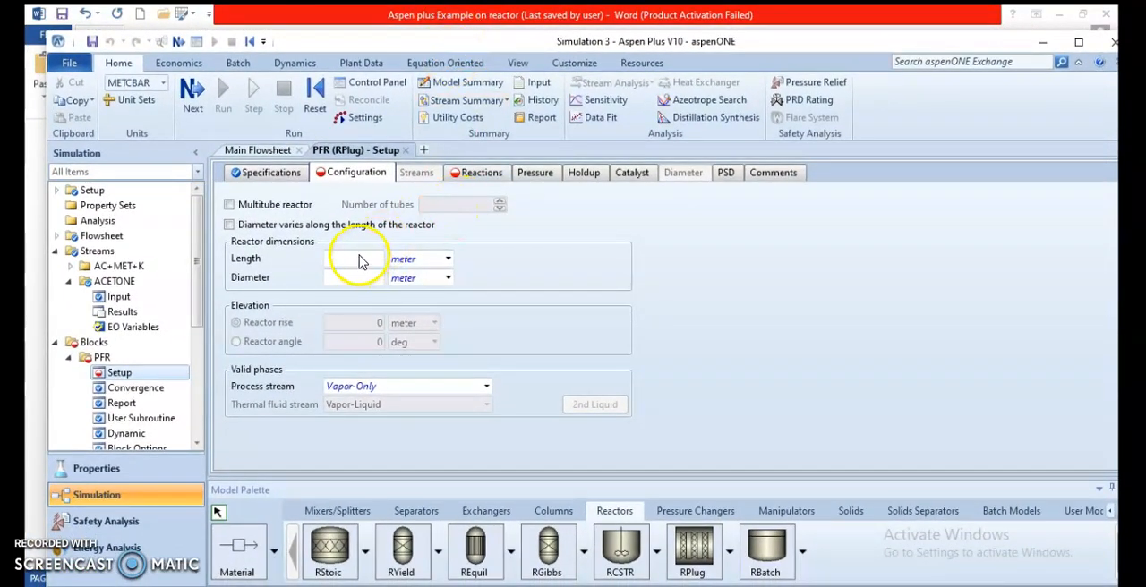
key("alt+Tab")
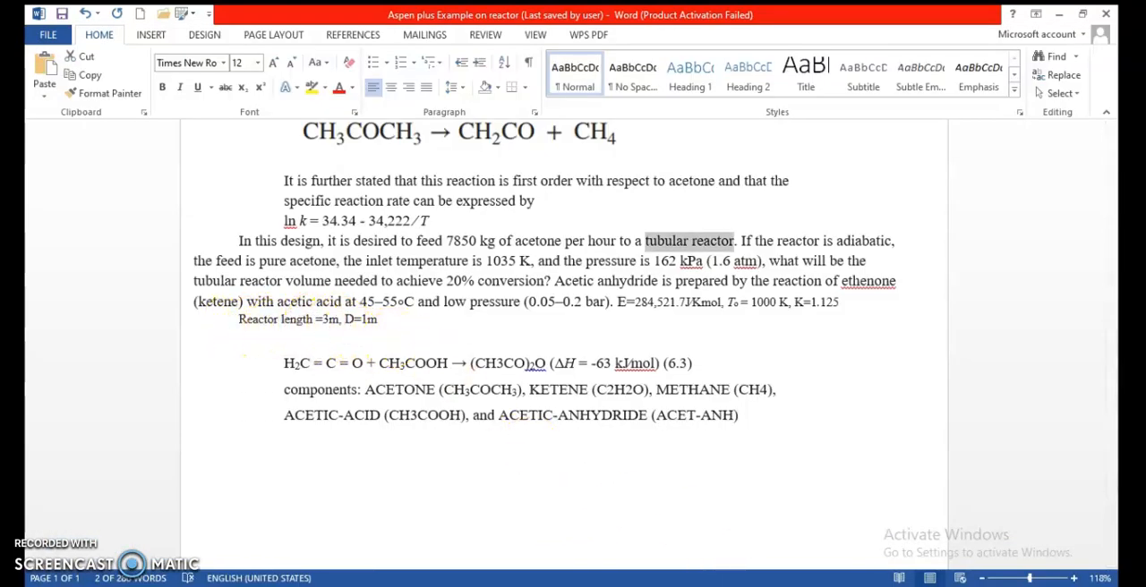
key("alt+Tab")
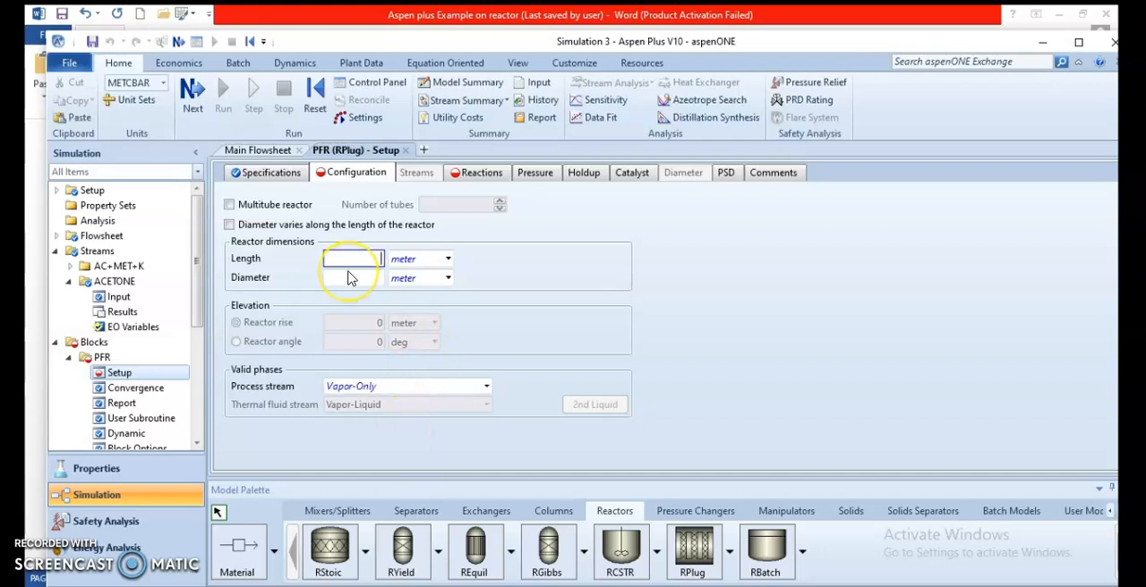
left_click(355, 281)
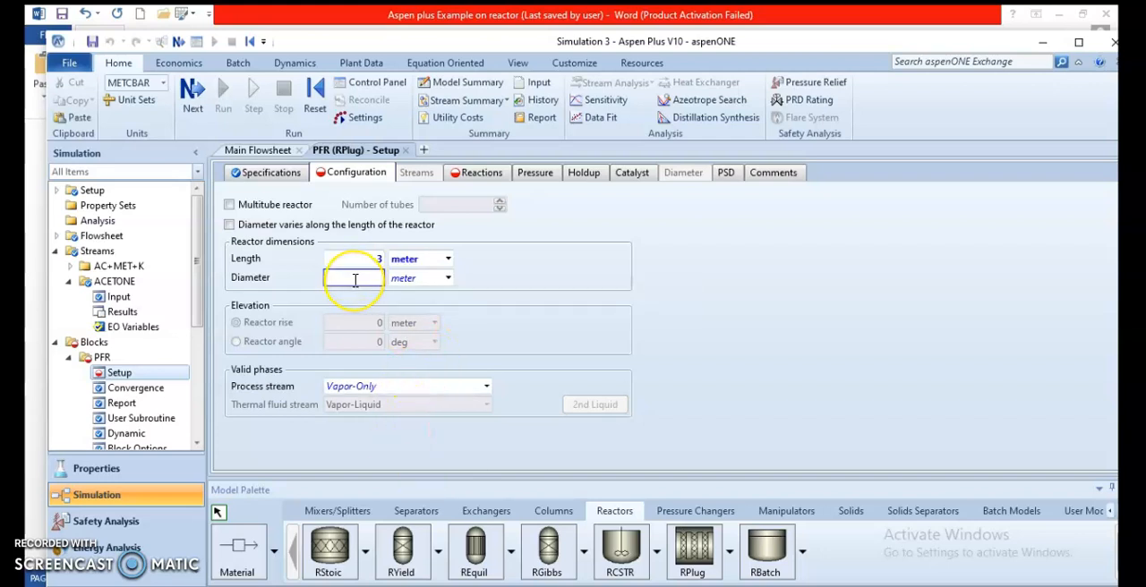
left_click(864, 347)
Step: Create a new reaction set of type POWERLAW in the simulation's Reactions folder
scroll(137, 347, "down", 5)
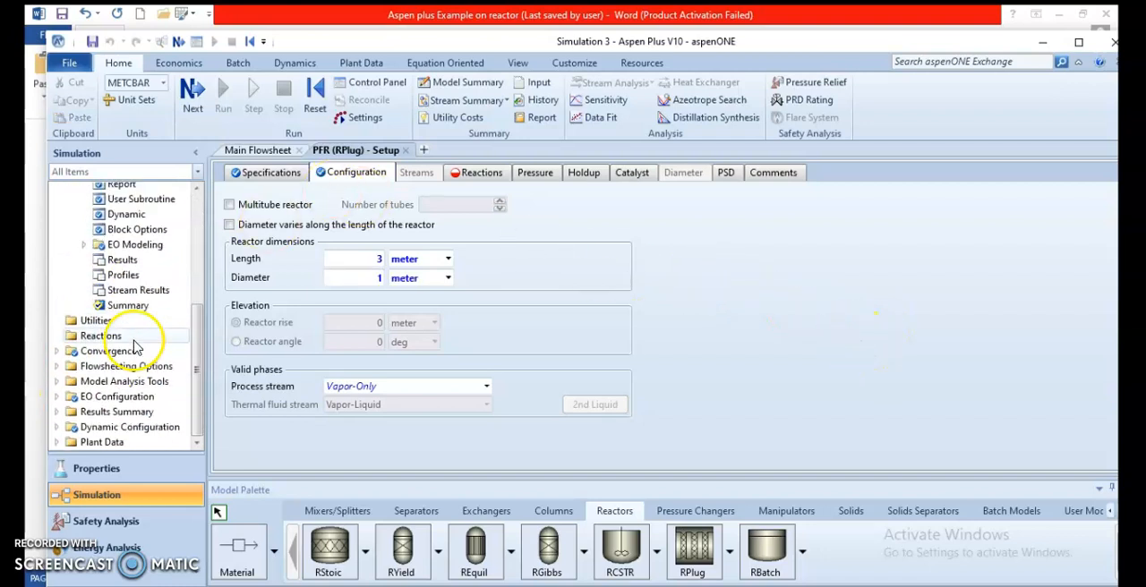
left_click(76, 336)
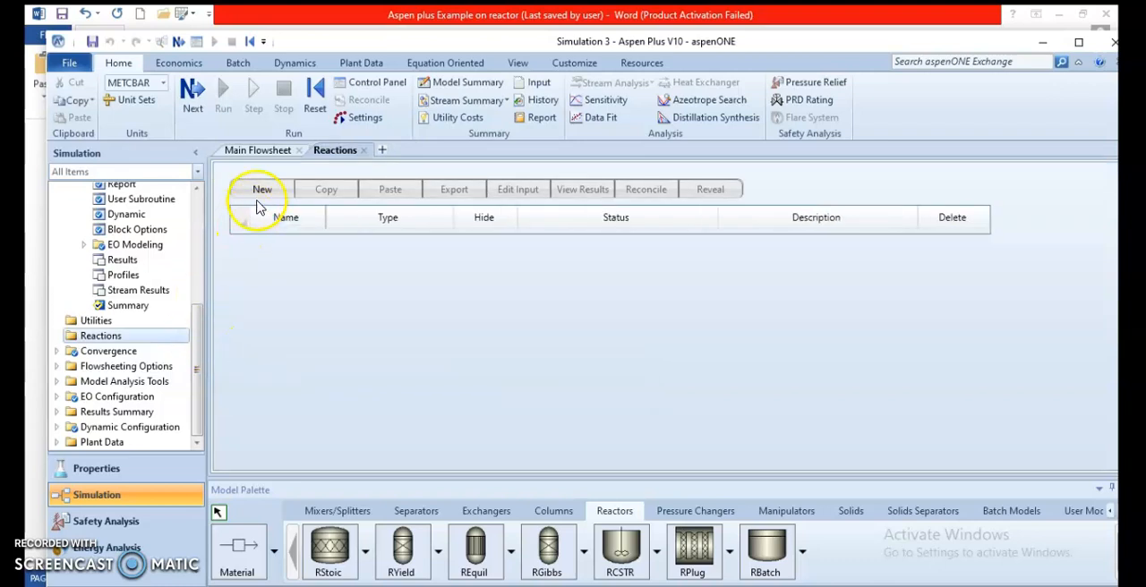
left_click(260, 189)
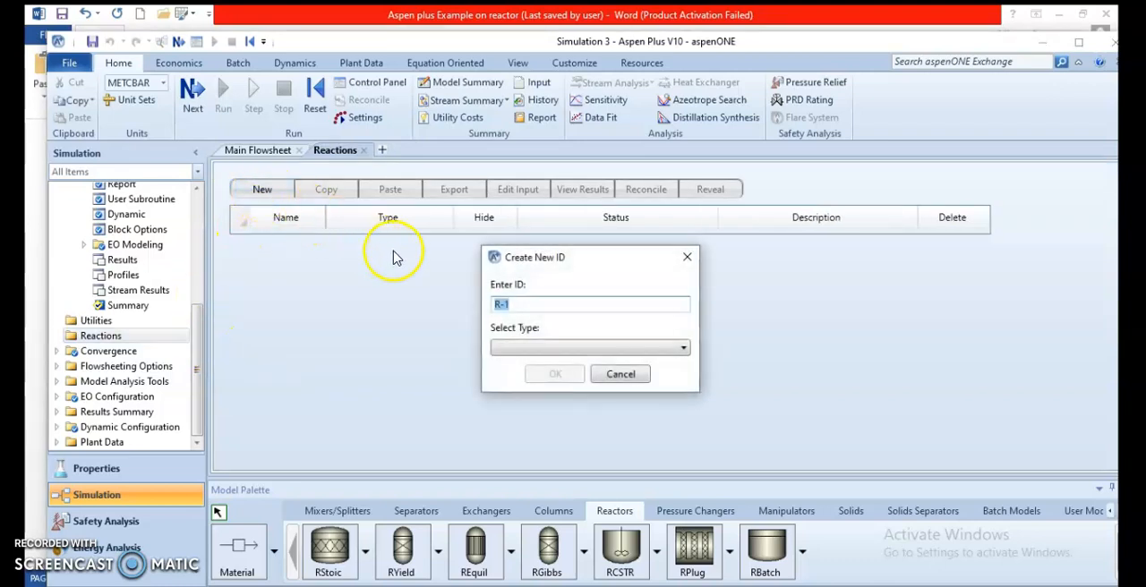
left_click(567, 350)
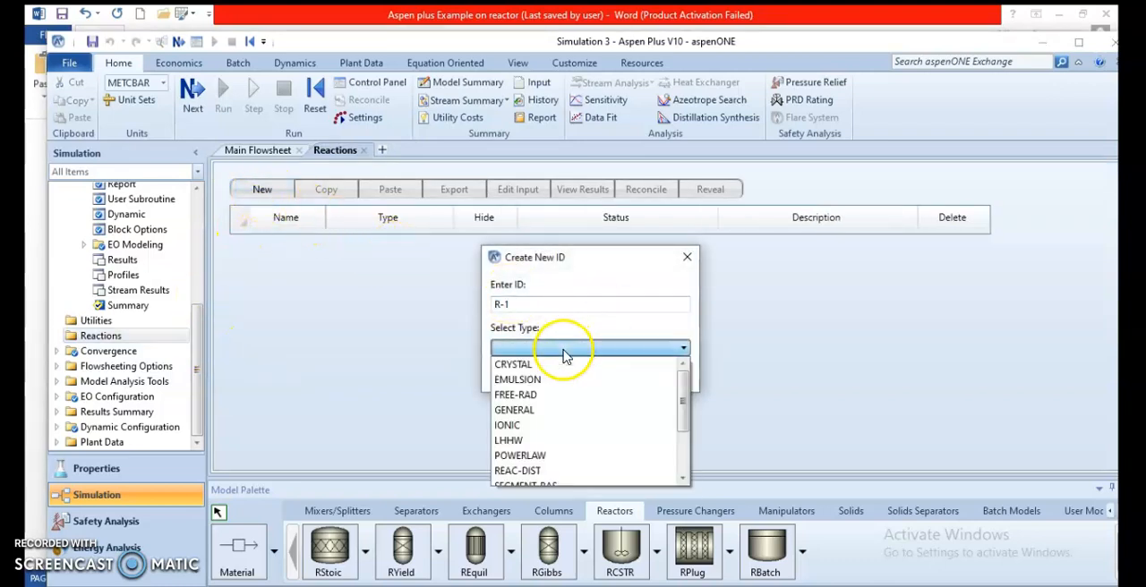
left_click(530, 457)
left_click(551, 372)
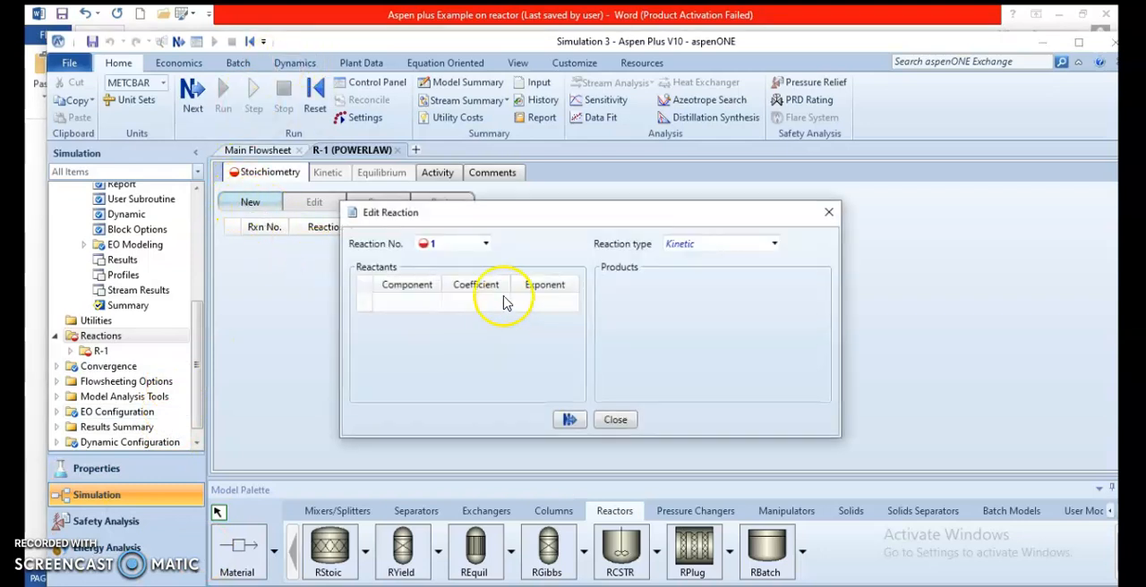
Step: Add ACETONE as the reactant of kinetic reaction 1 with coefficient -1 and exponent 1, checking the reaction order in the Word problem statement
left_click(435, 306)
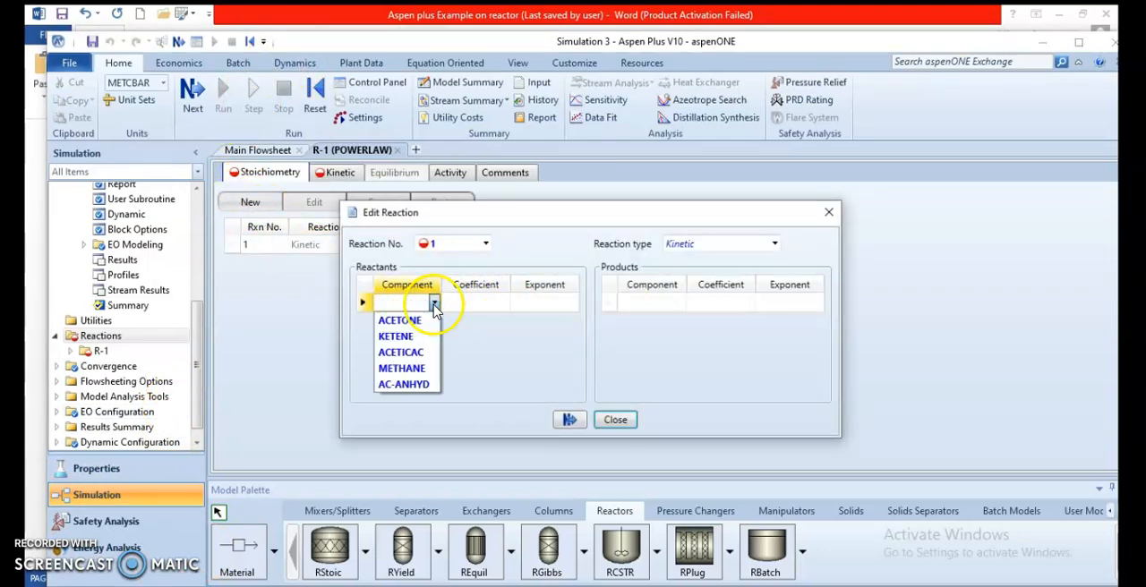
left_click(416, 322)
left_click(480, 307)
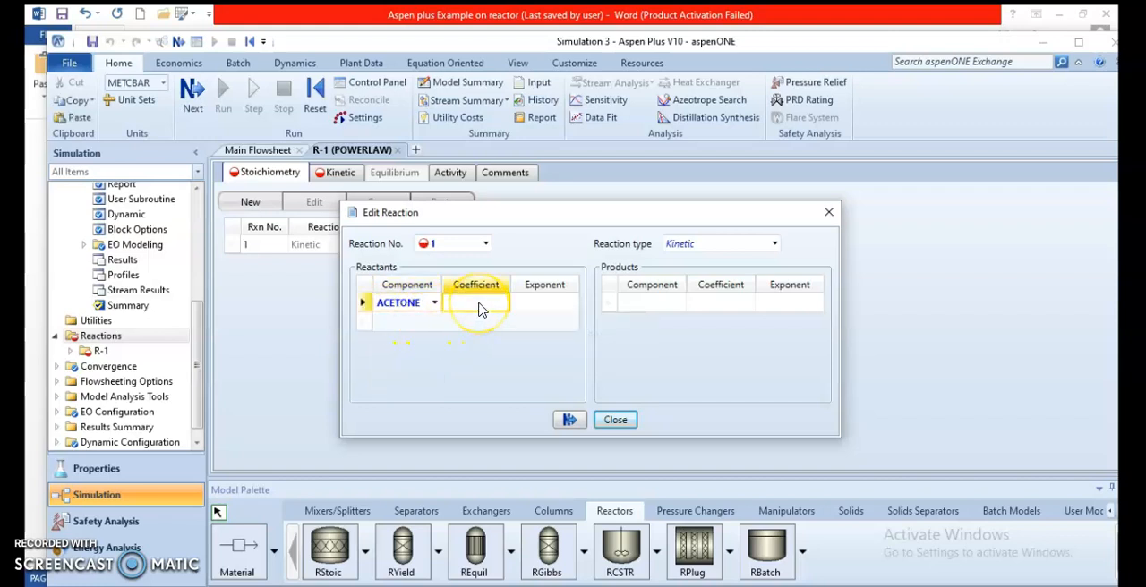
left_click(542, 311)
key("alt+Tab")
scroll(588, 434, "up", 3)
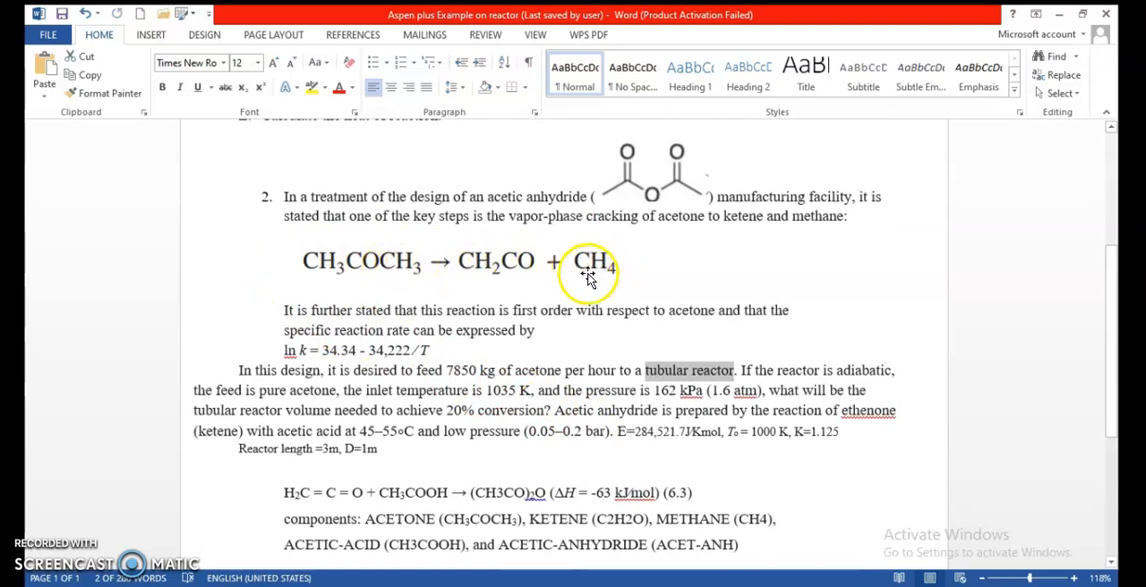
left_click_drag(522, 311, 607, 311)
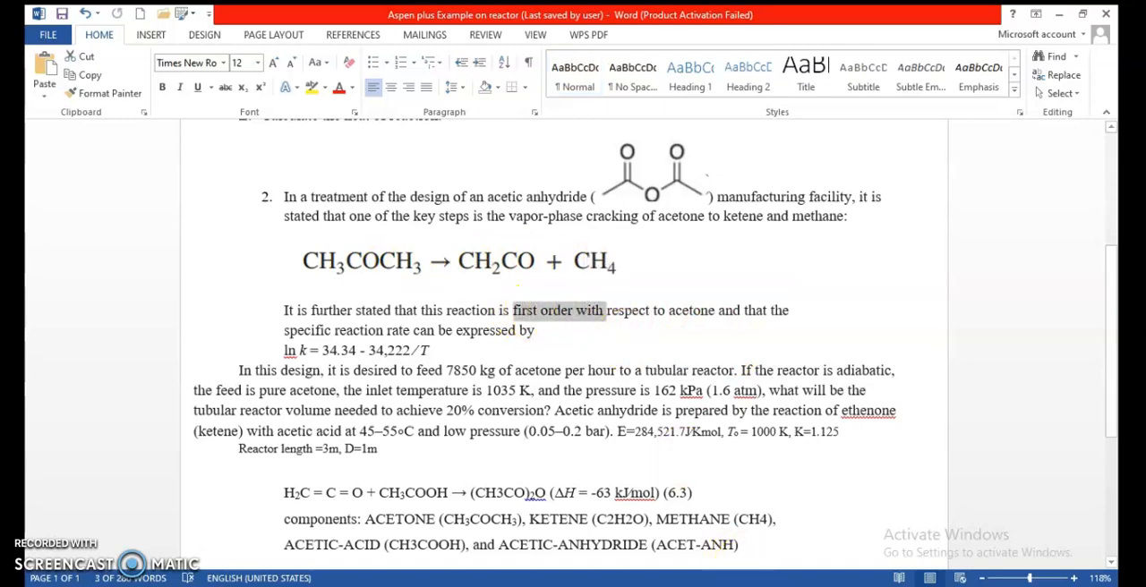
key("alt+Tab")
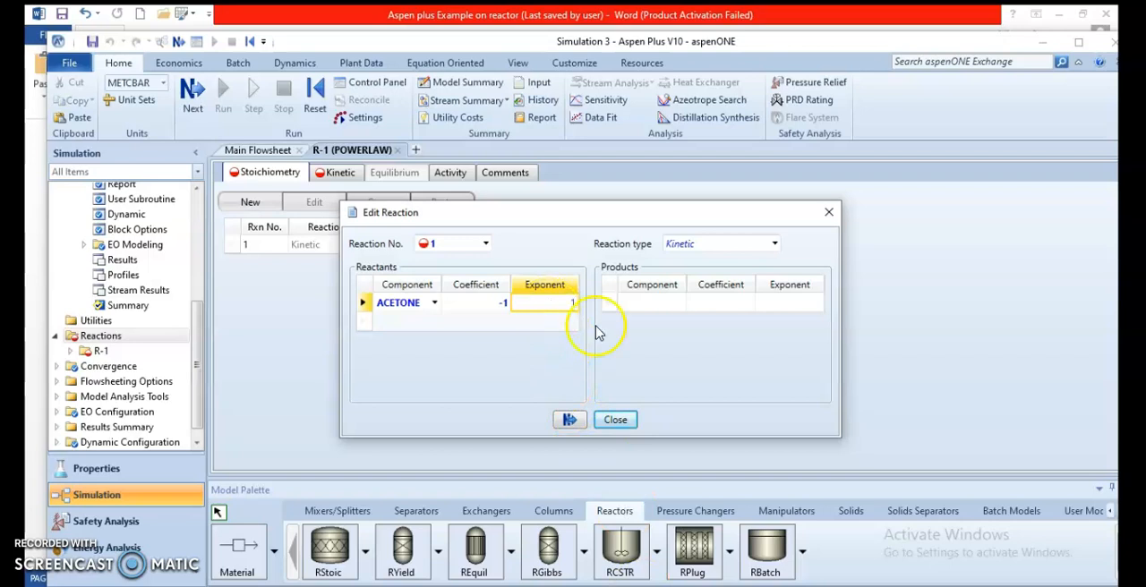
Step: Add KETENE and METHANE as the products of reaction 1, each with coefficient 1, and finish the reaction definition
left_click(677, 306)
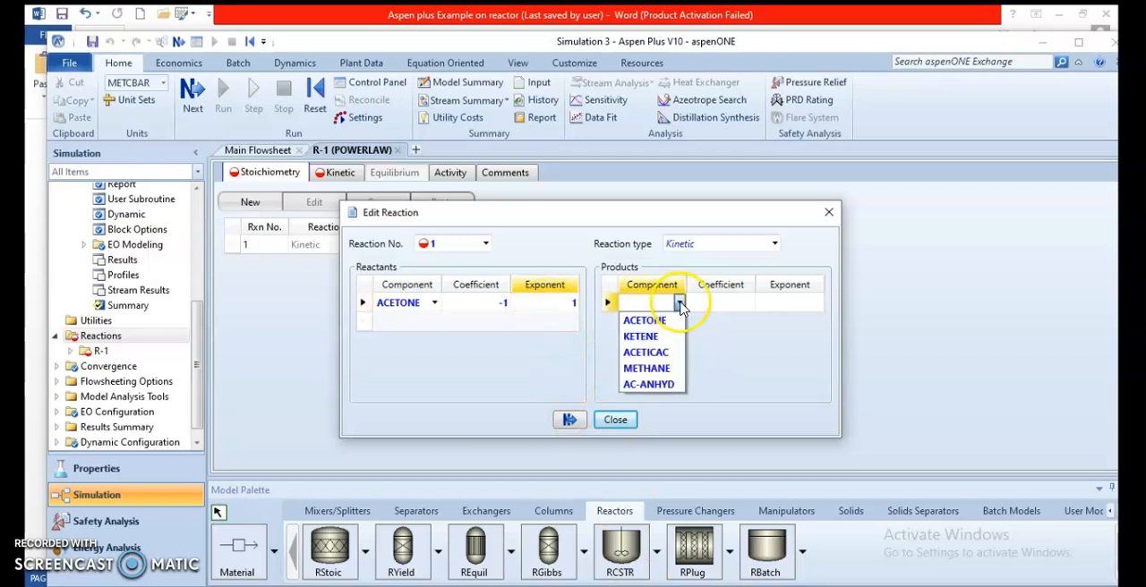
left_click(671, 337)
left_click(669, 321)
left_click(679, 320)
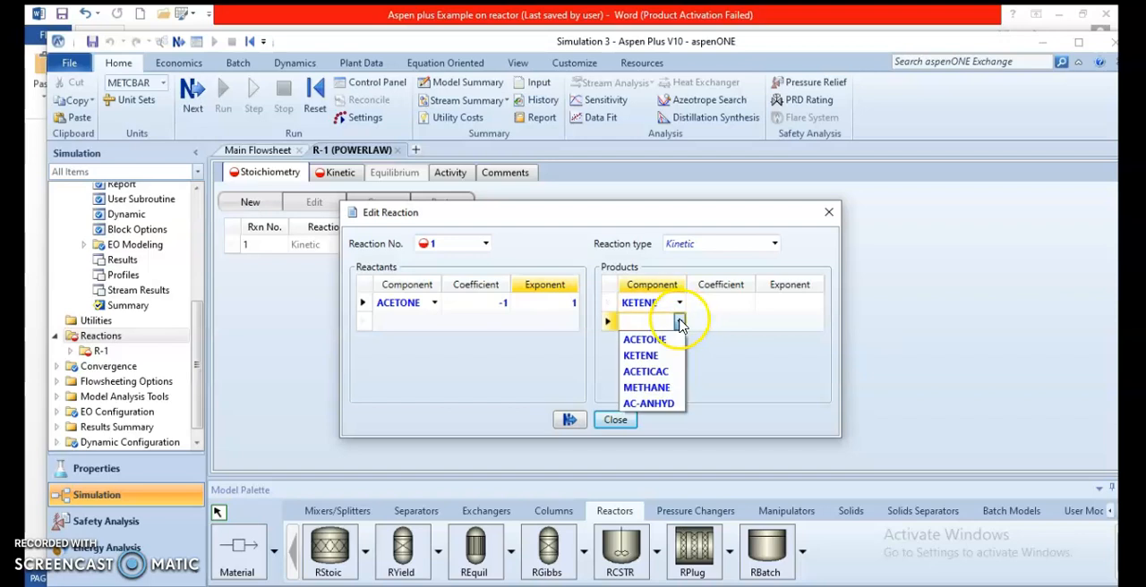
left_click(652, 387)
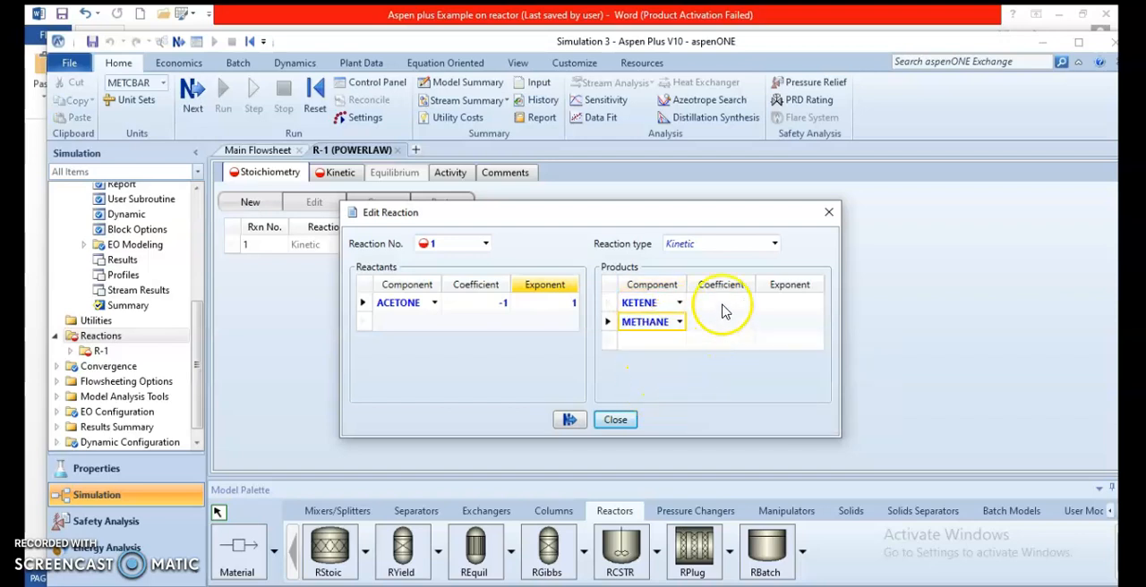
left_click(724, 305)
type("1")
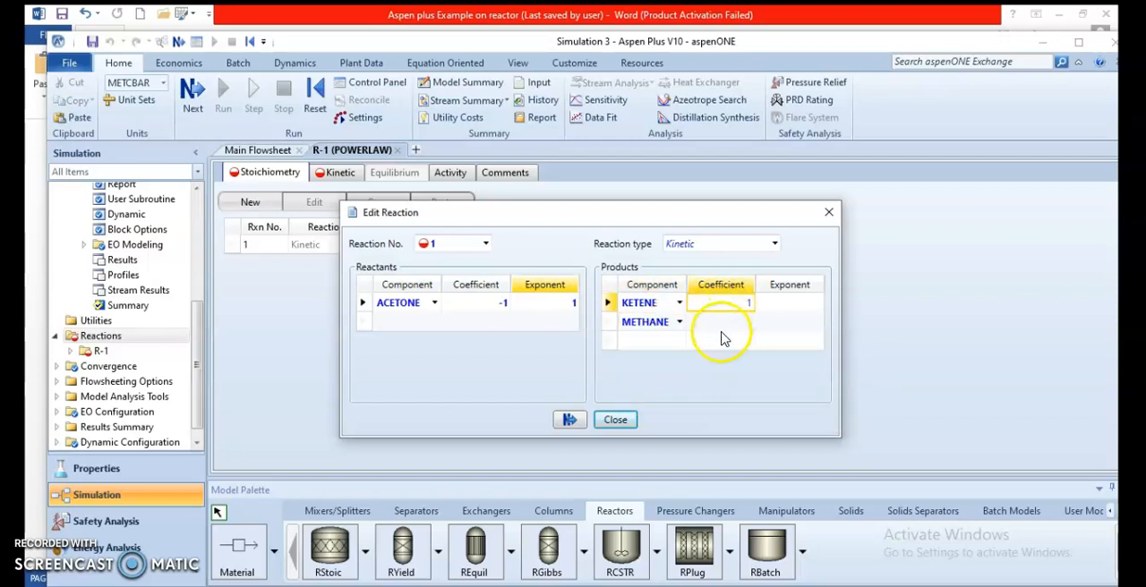
left_click(725, 323)
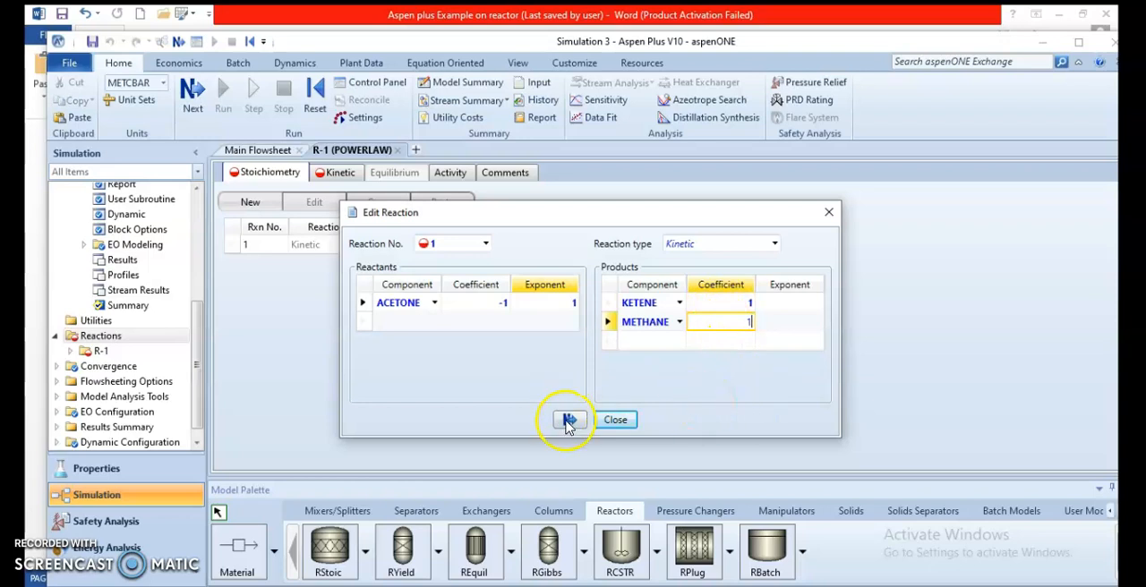
left_click(570, 420)
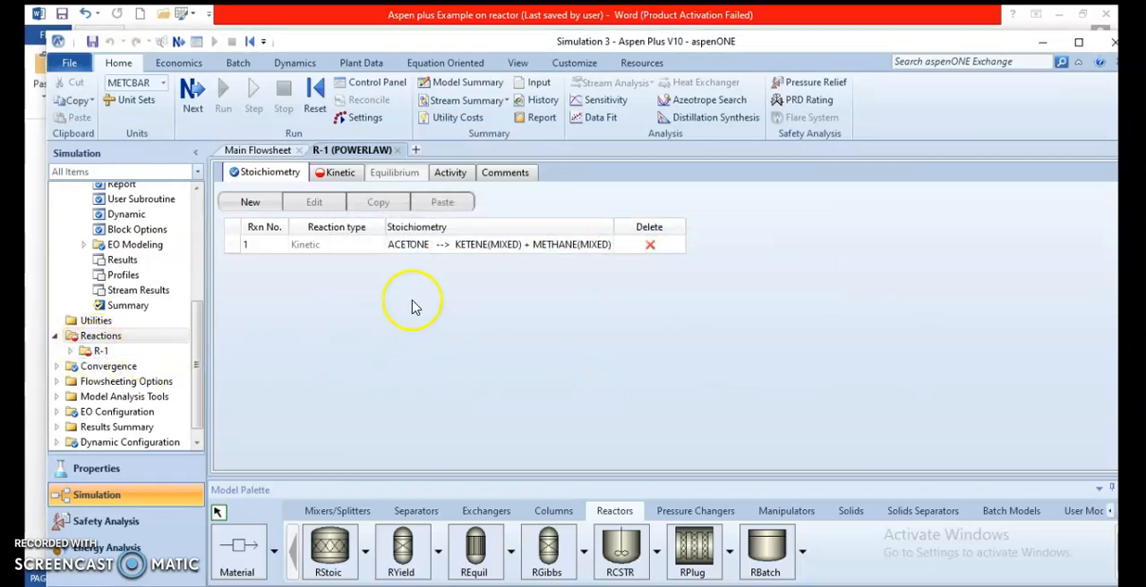
Step: Set the kinetic constant k to 1.125, look up the activation energy in the Foxit Reader textbook PDF, and set E to 284522 kJ/kmol in Aspen Plus
left_click(349, 180)
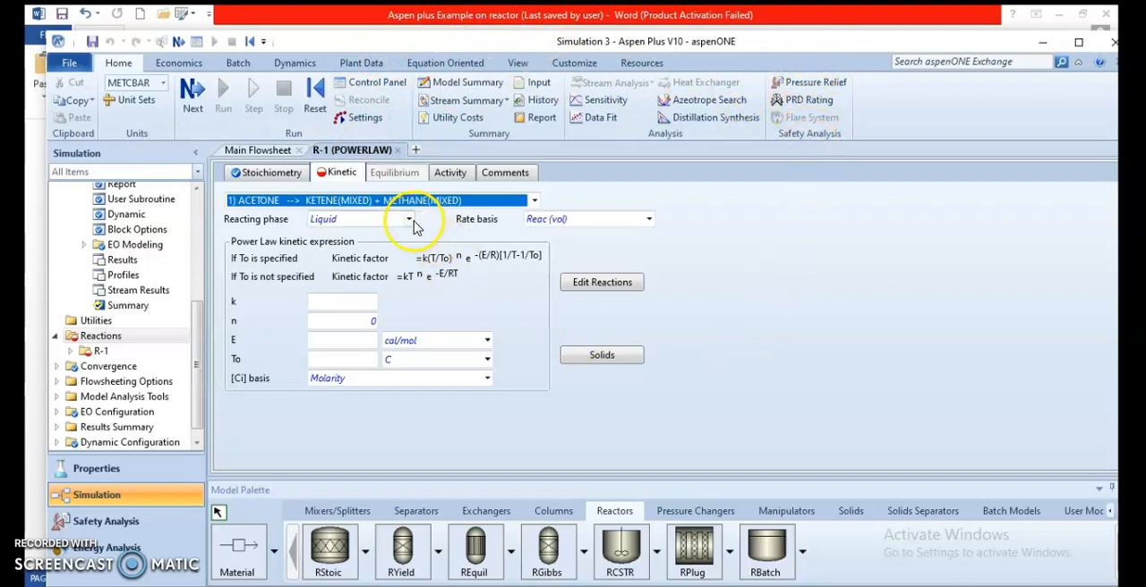
left_click(328, 301)
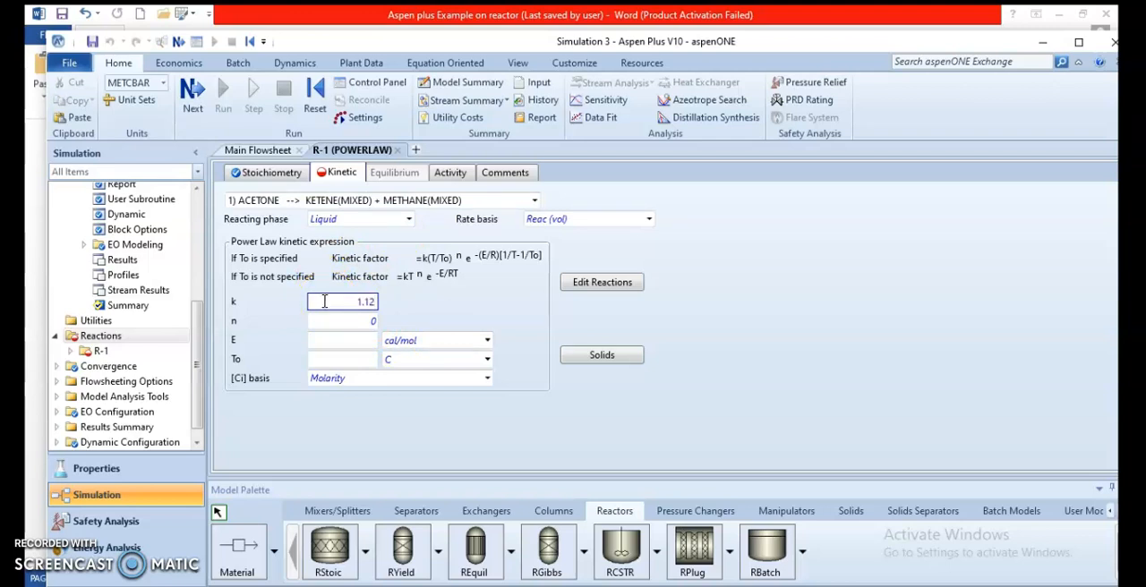
left_click(324, 339)
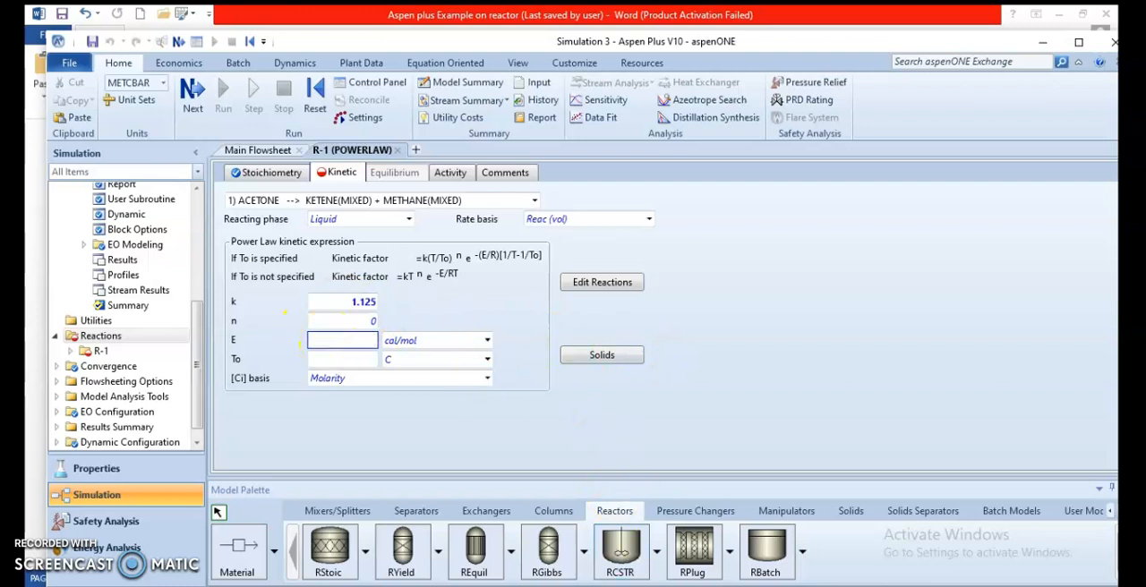
left_click(476, 537)
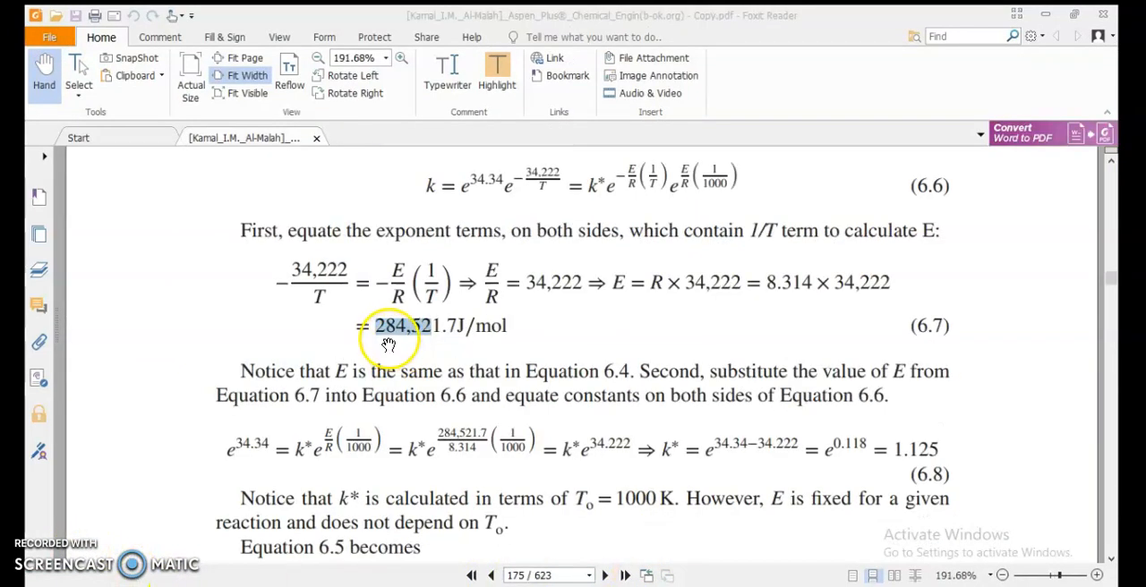
left_click(388, 345)
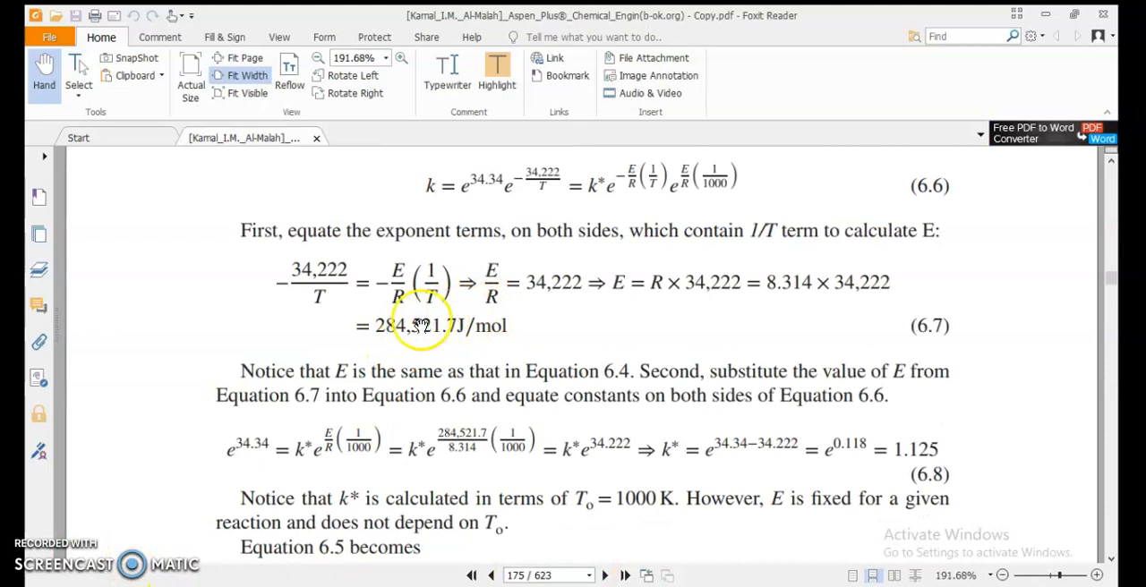
key("alt+Tab")
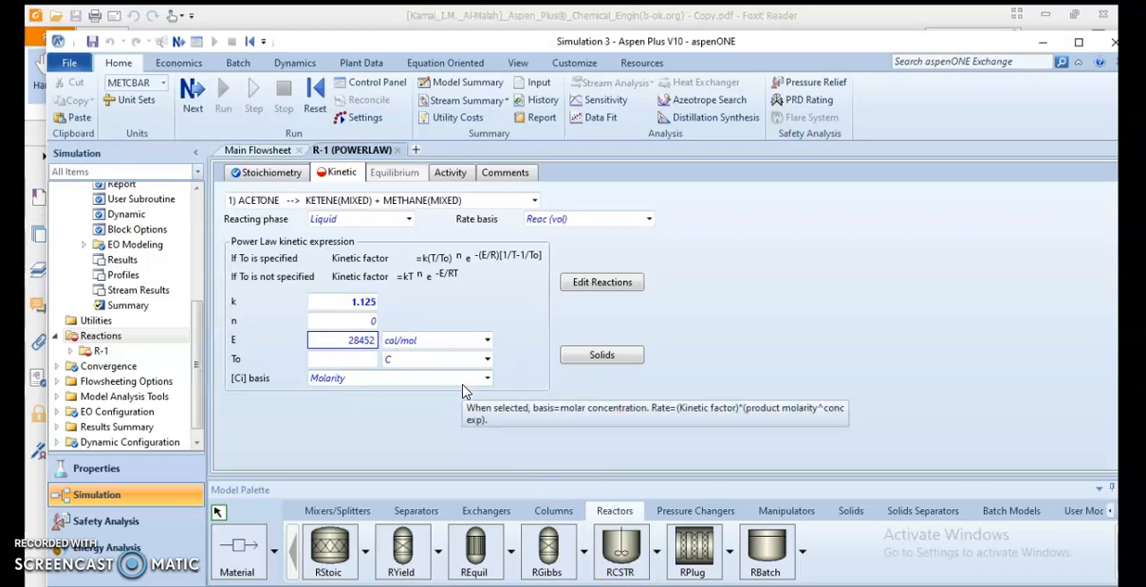
left_click(517, 436)
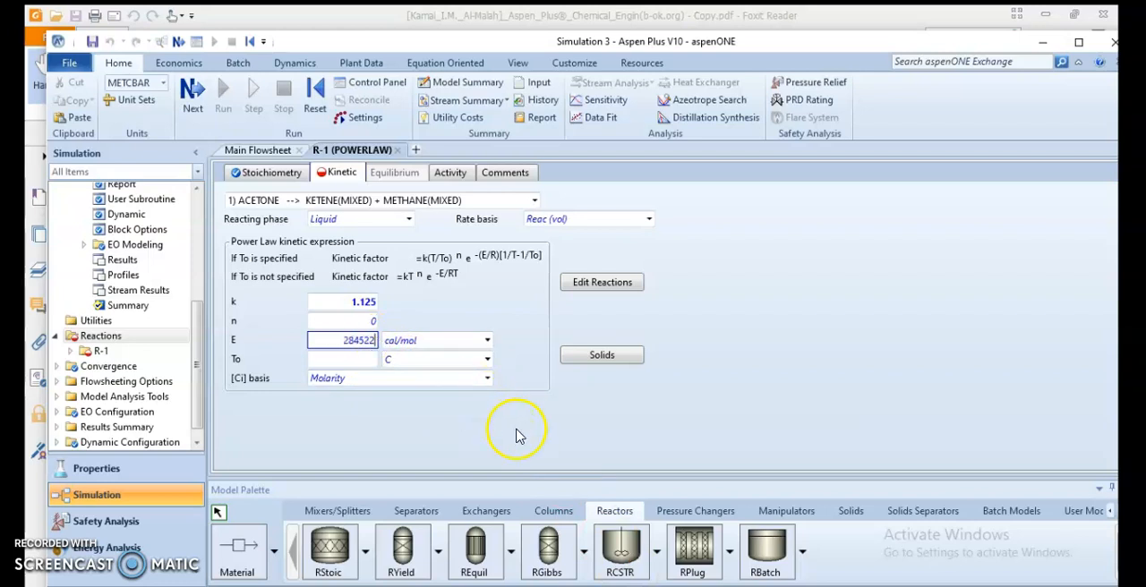
left_click(487, 341)
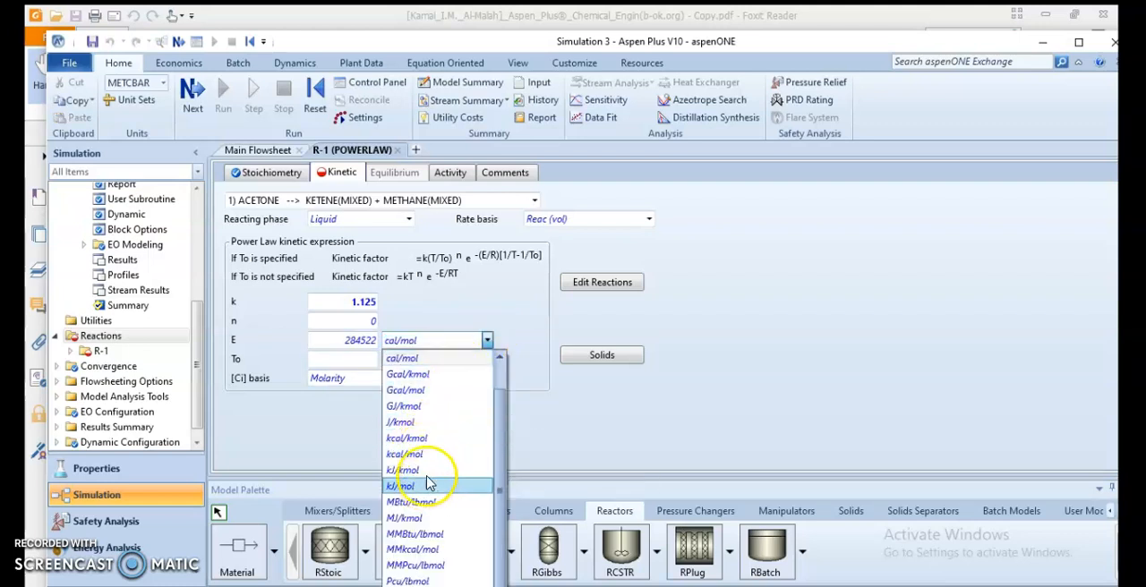
left_click(422, 470)
Step: Set the reference temperature To to 1000 K and the reacting phase to Vapor for the acetone cracking reaction
left_click(368, 360)
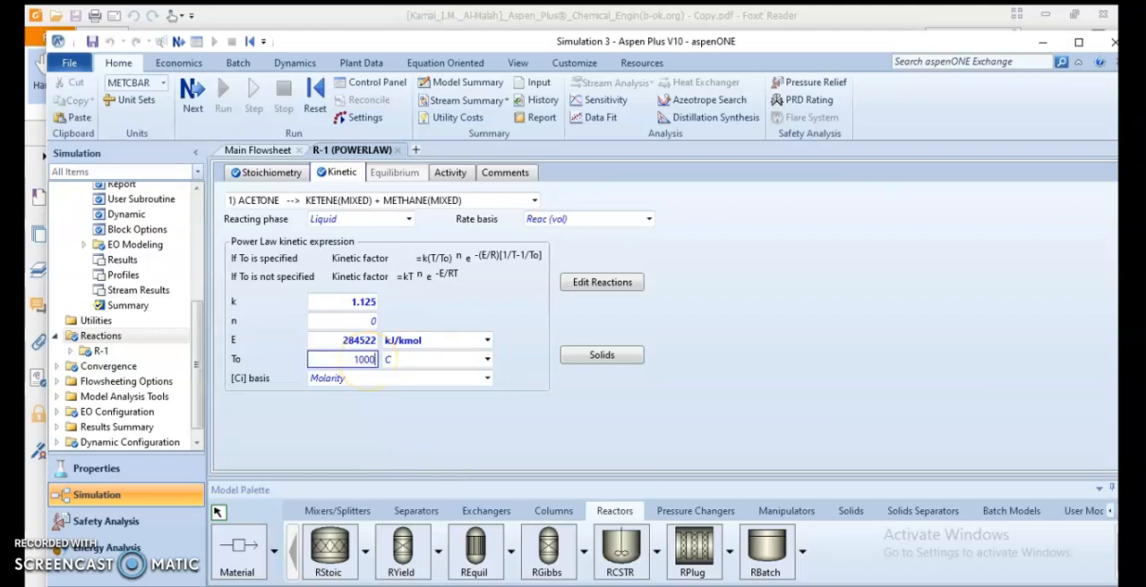
left_click(486, 359)
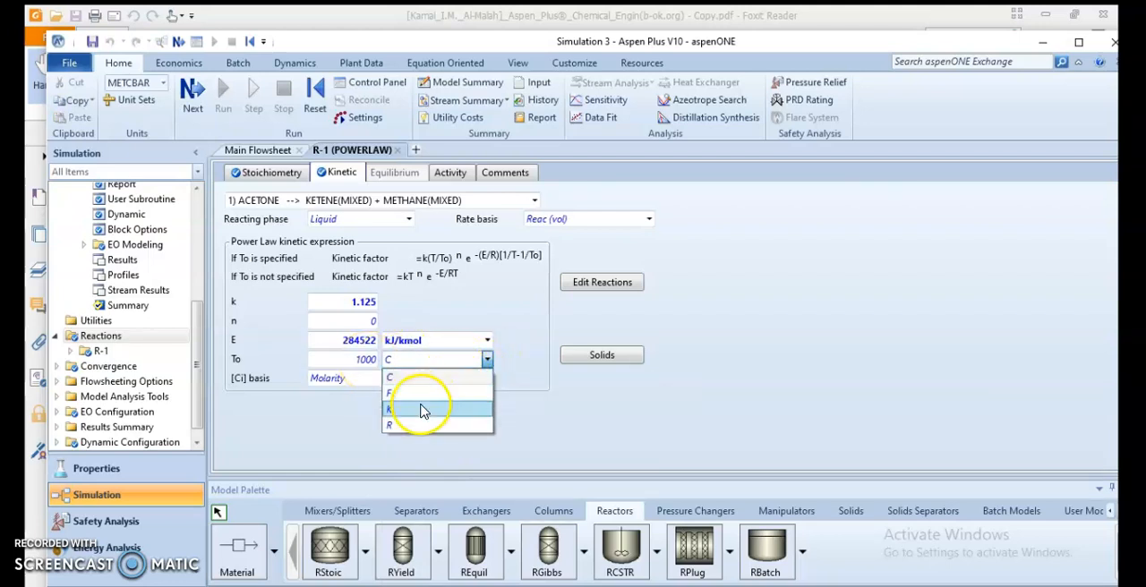
left_click(424, 410)
left_click(754, 410)
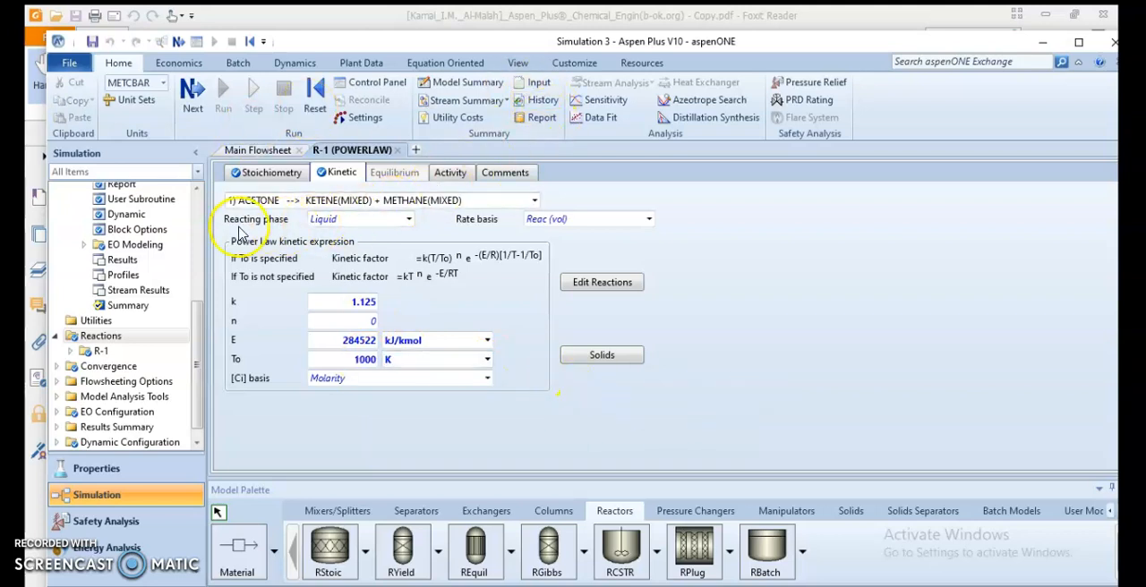
left_click(409, 220)
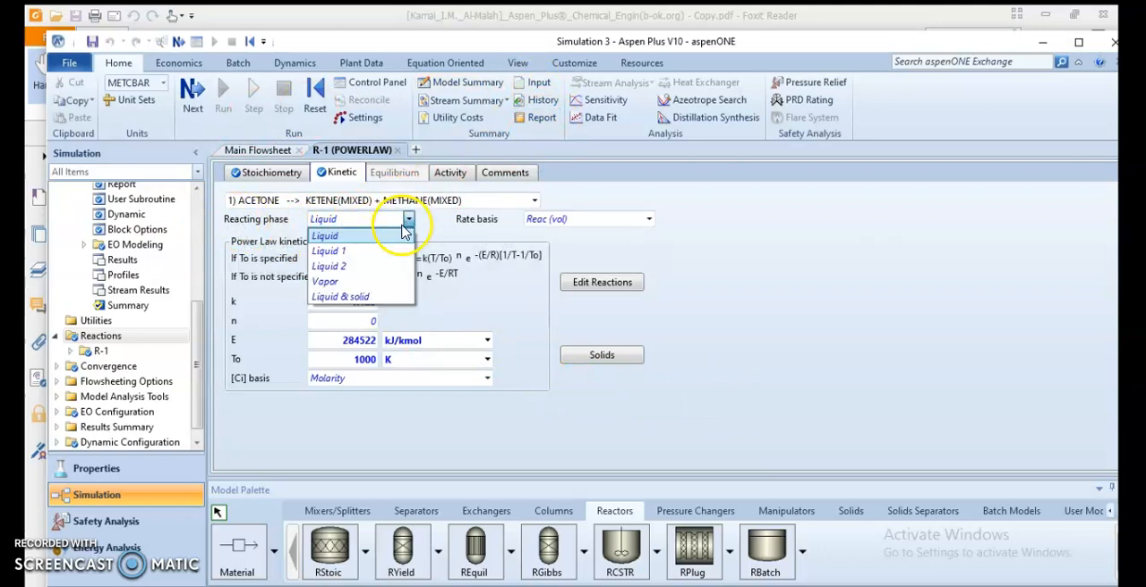
left_click(341, 282)
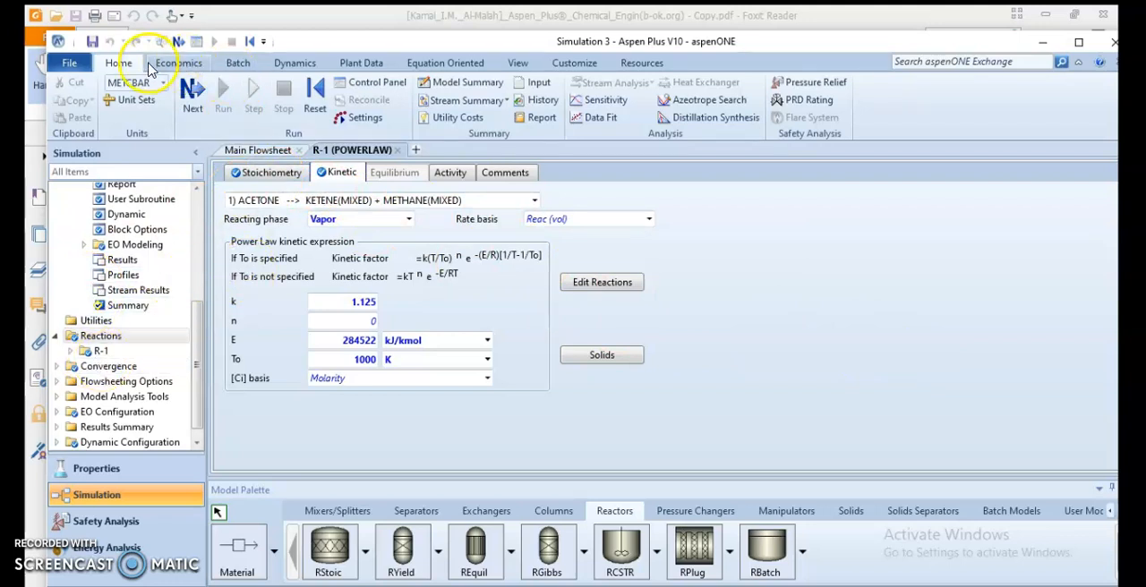
Step: Continue to the PFR block's setup and include reaction set R-1 in the reactor's selected reaction sets
left_click(178, 41)
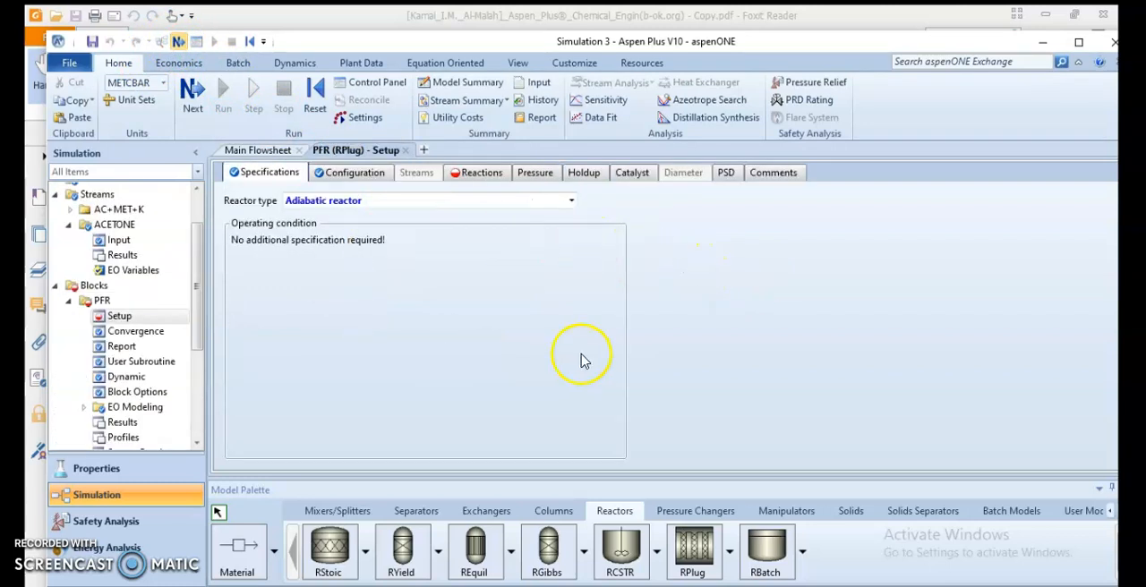
left_click(482, 173)
left_click(247, 265)
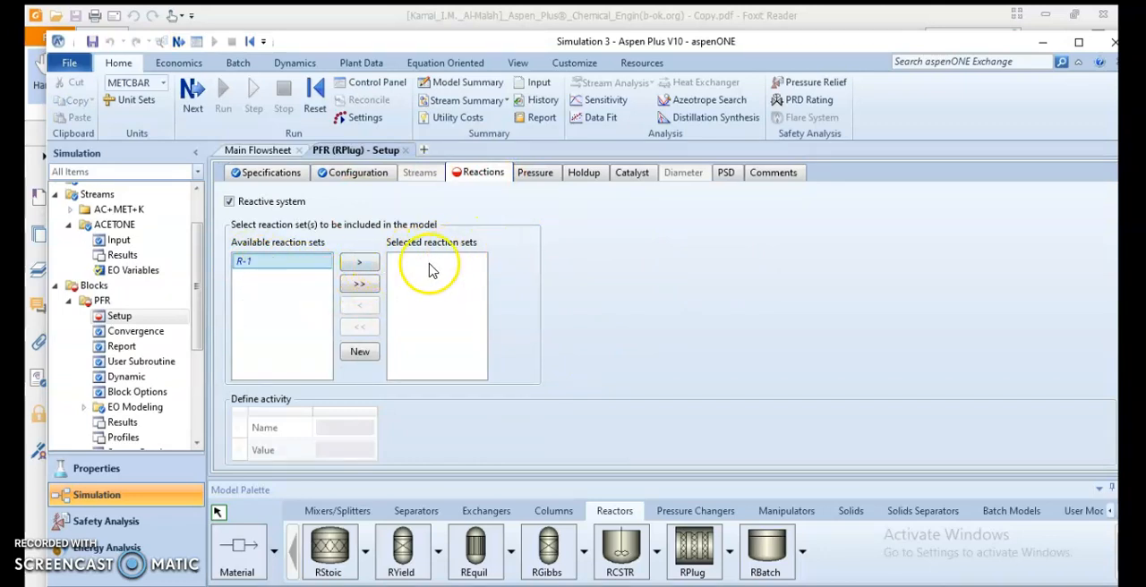
left_click(371, 285)
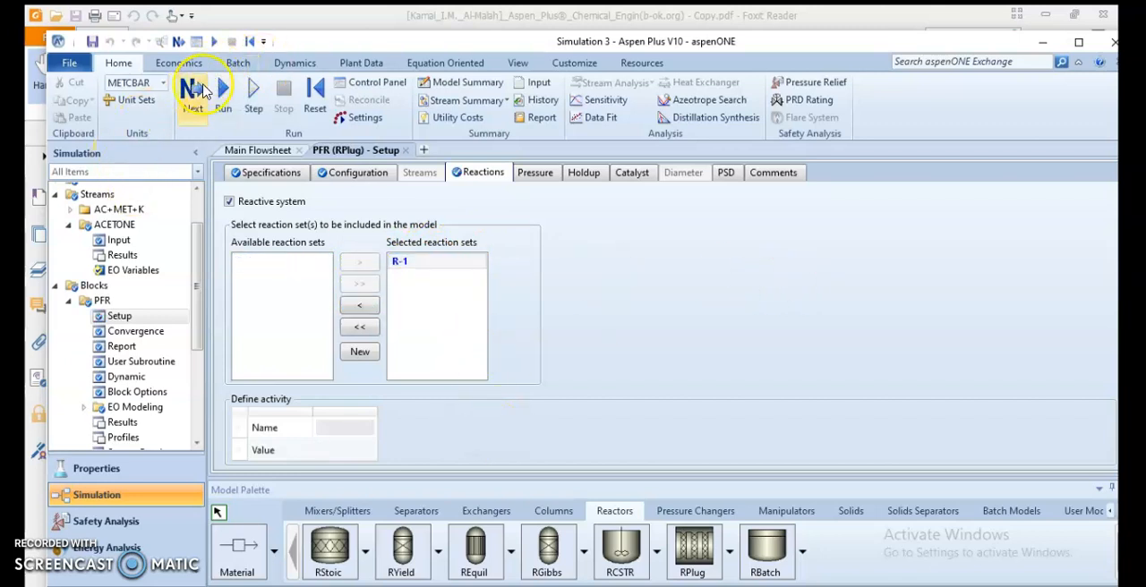
Step: Run the simulation with the completed inputs and return to the main flowsheet
left_click(179, 42)
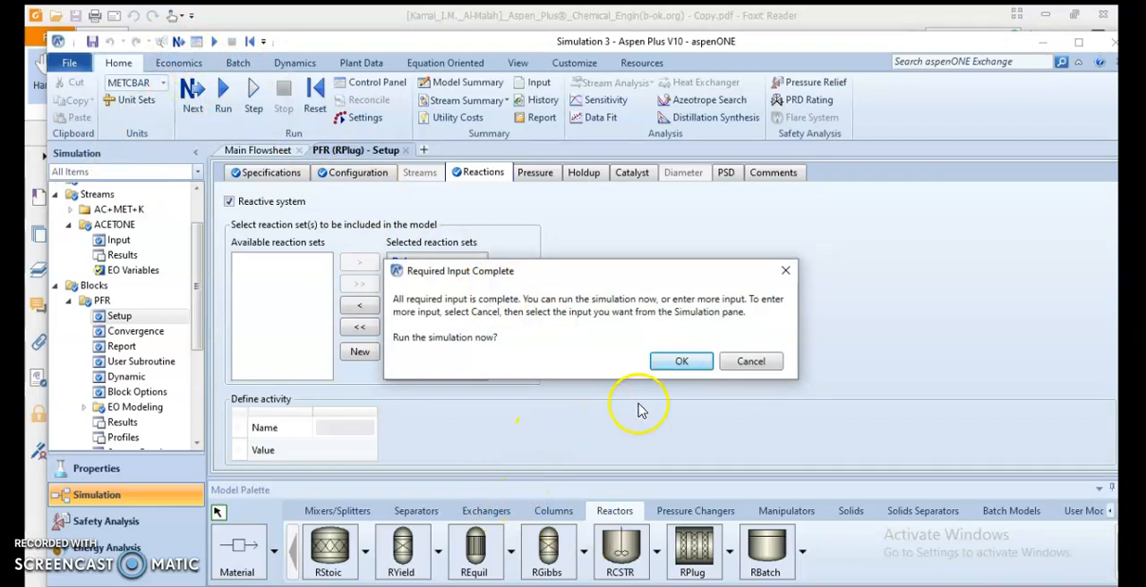
left_click(685, 362)
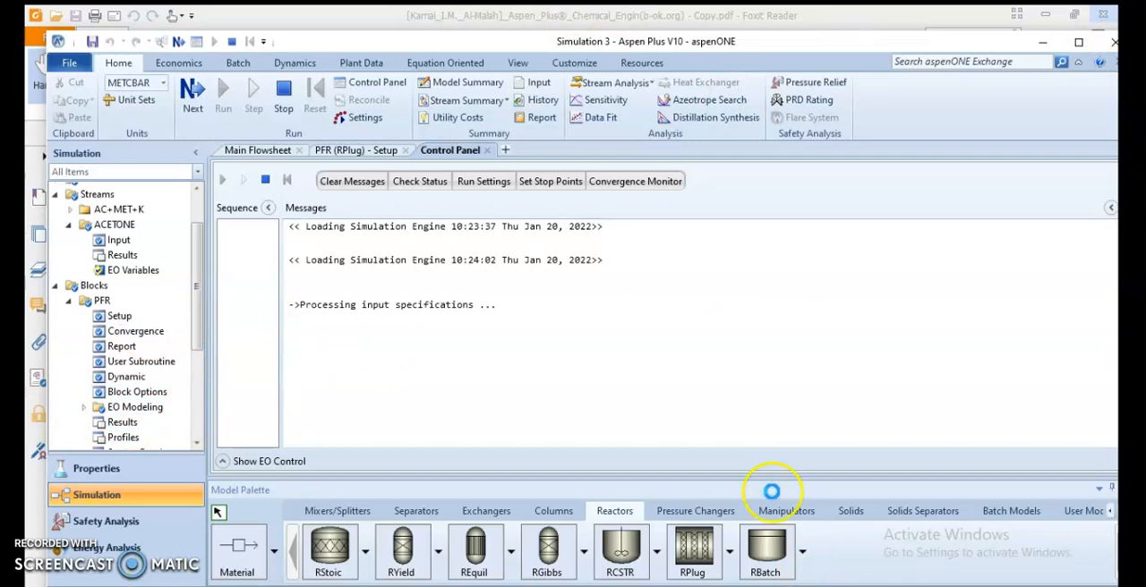
left_click(262, 154)
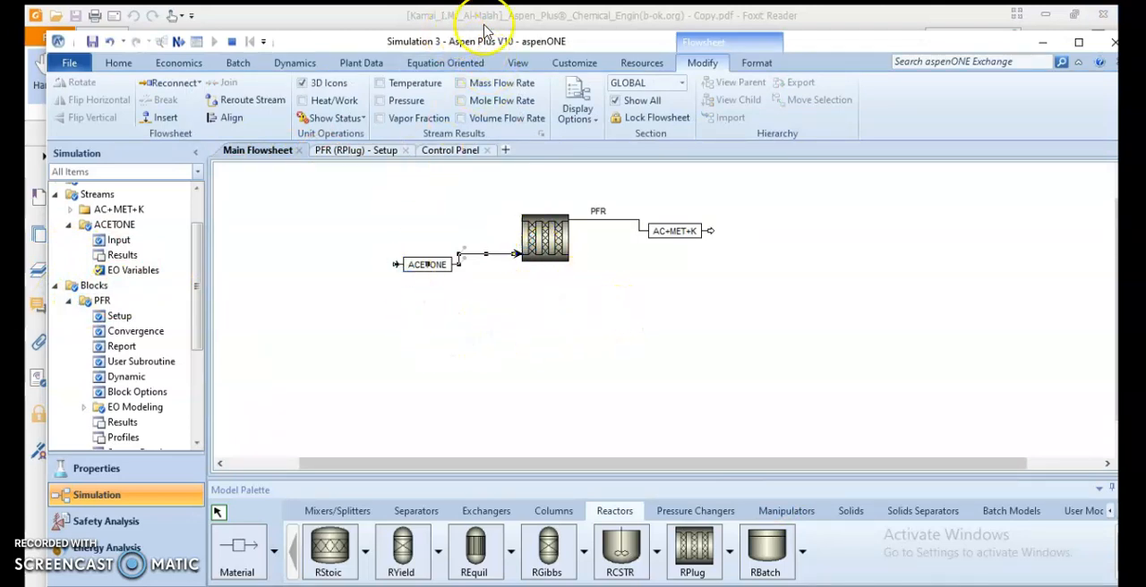
Step: Reposition the simulation window and open the stream results of the PFR block
left_click_drag(839, 55, 837, 28)
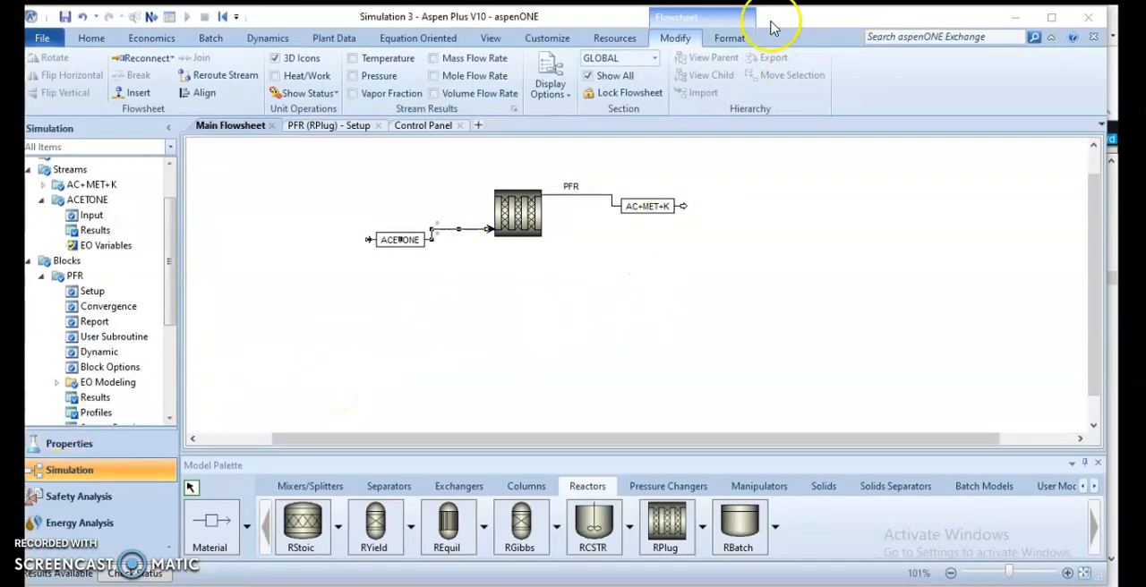
left_click(515, 208)
right_click(543, 210)
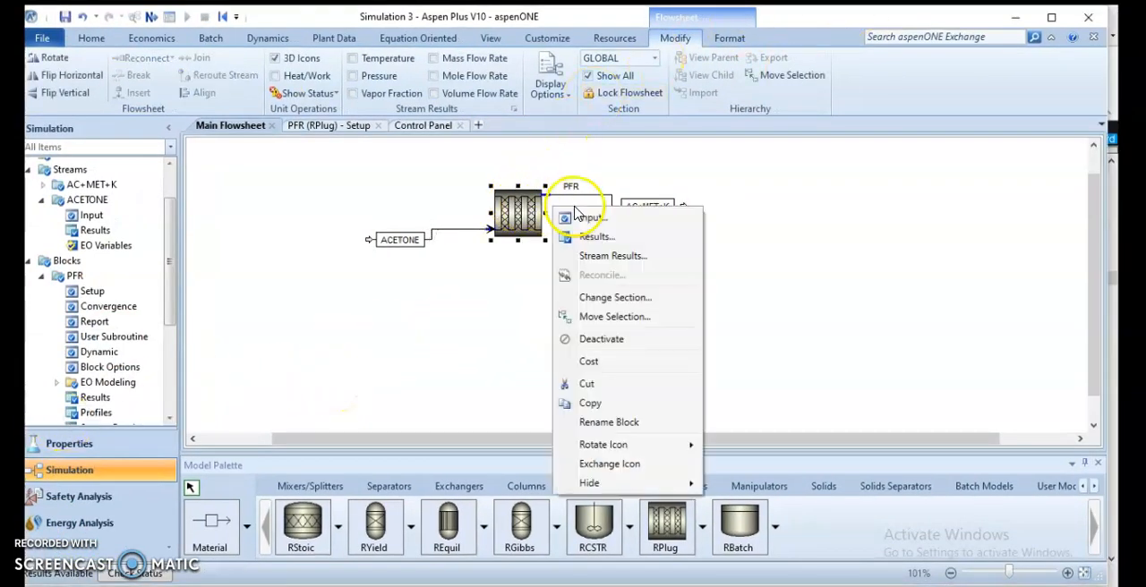
left_click(595, 258)
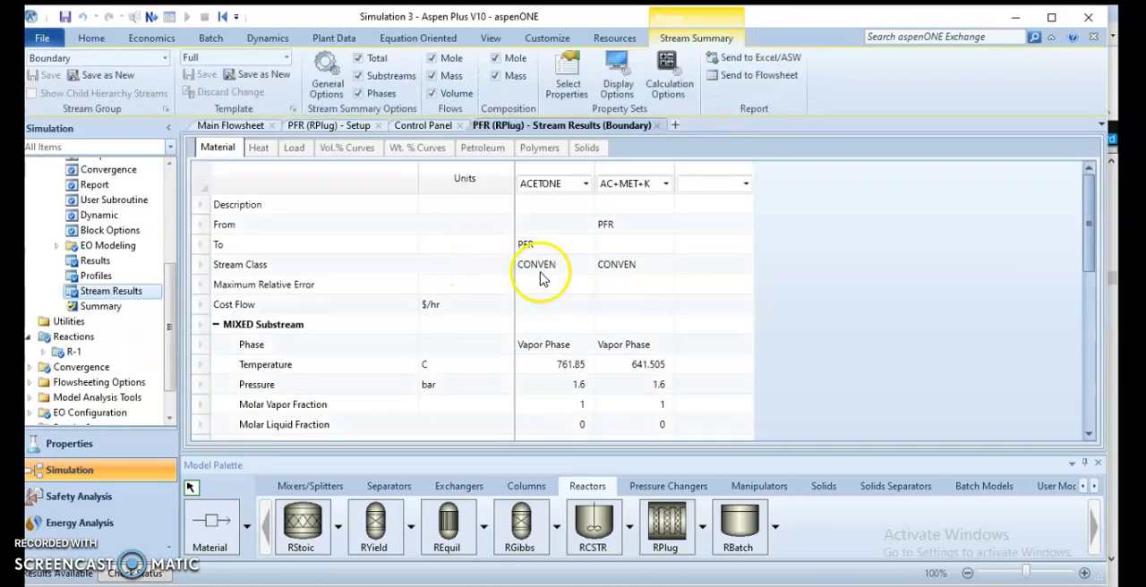
Step: Expand the component mole flows and compare the total and acetone flows between the ACETONE and AC+MET+K streams
scroll(541, 278, "down", 6)
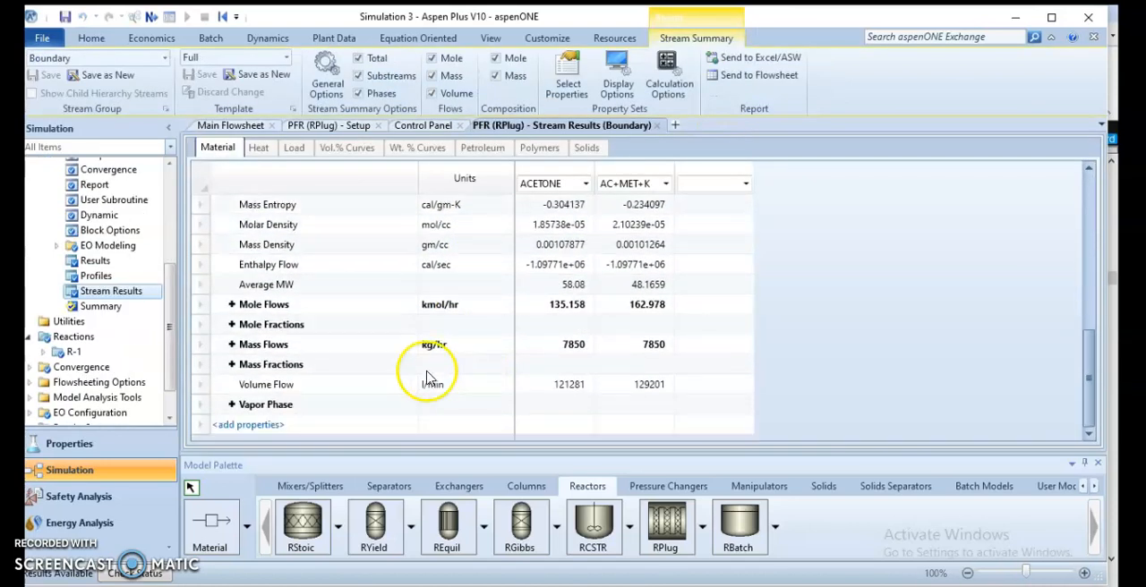
left_click(232, 304)
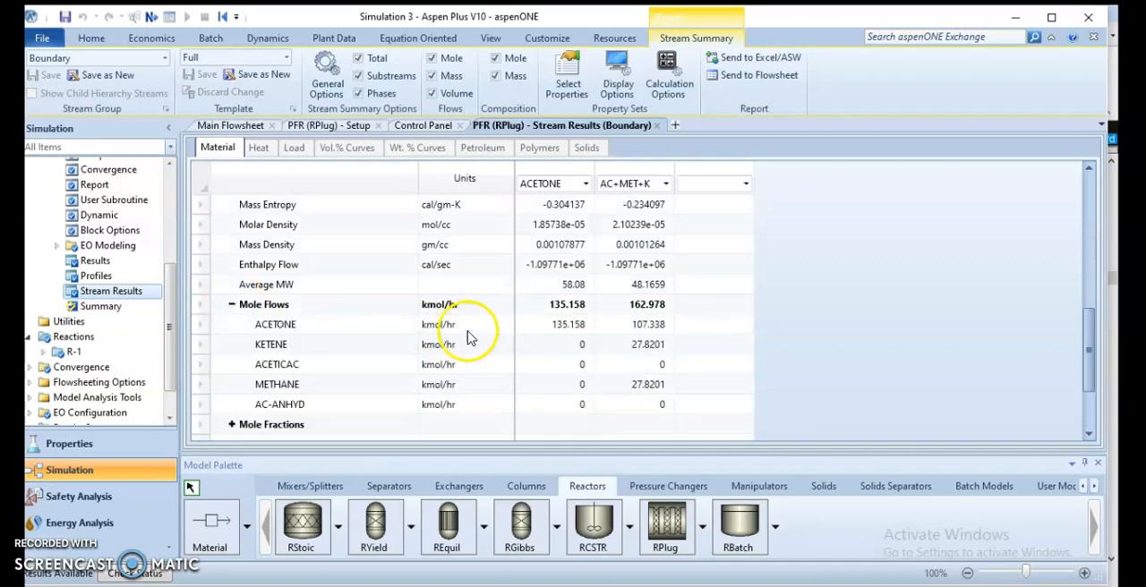
left_click(566, 304)
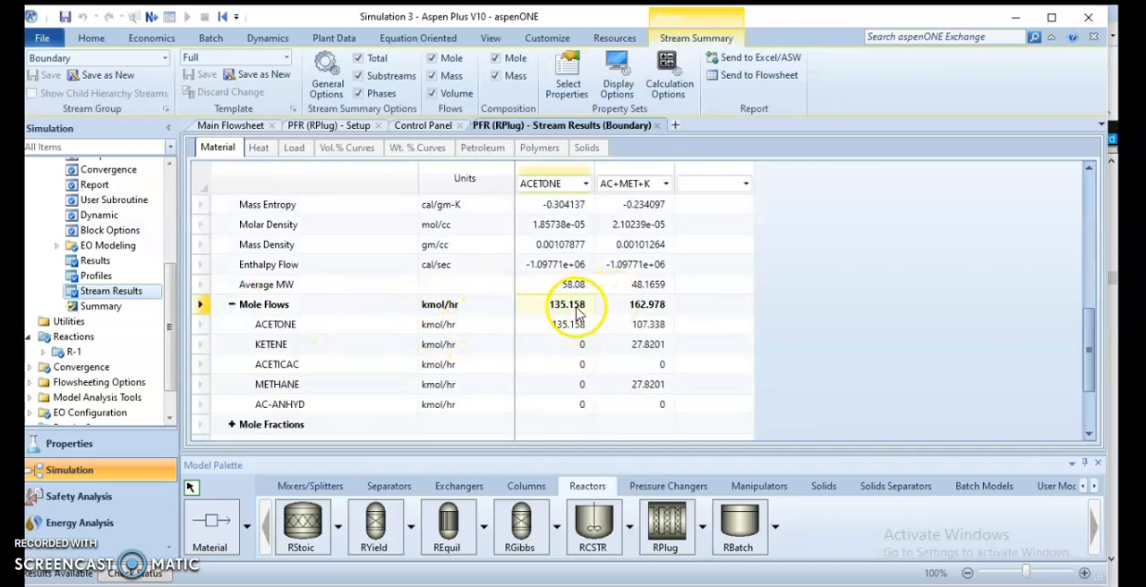
left_click(660, 309)
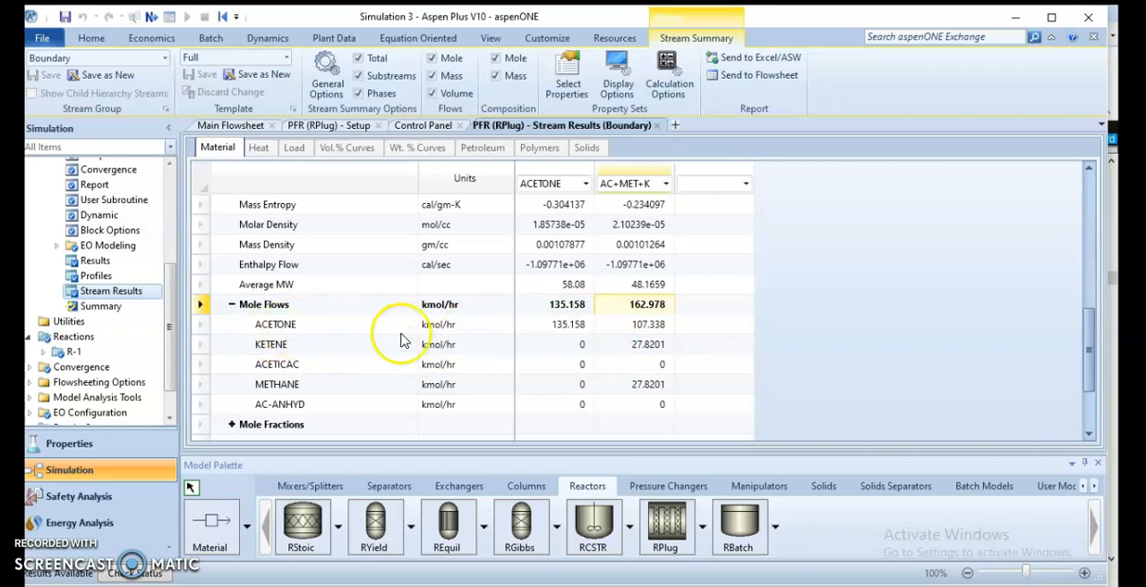
left_click(571, 328)
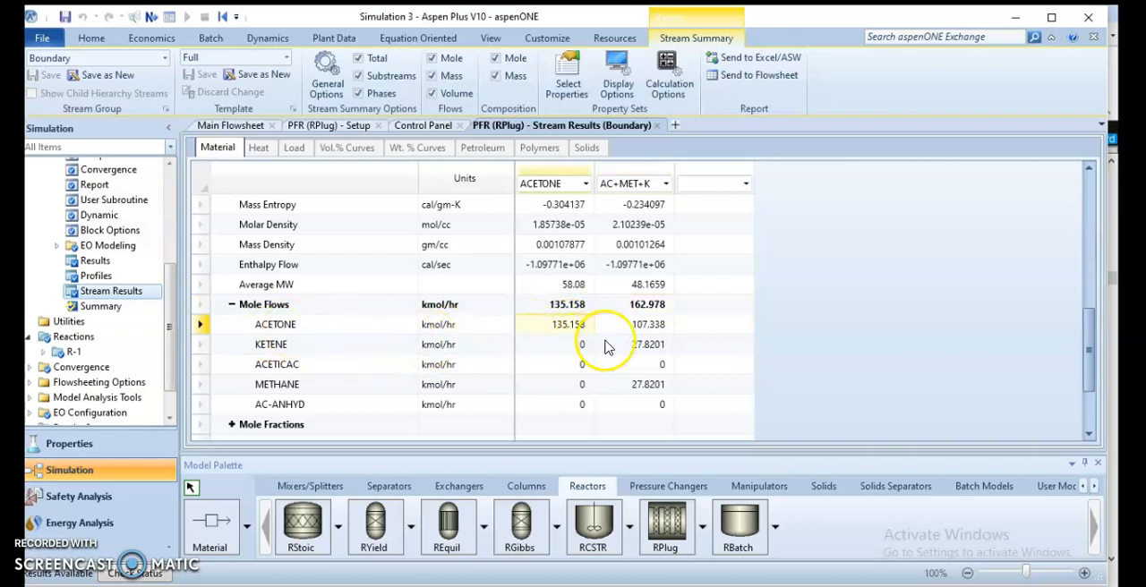
left_click(646, 328)
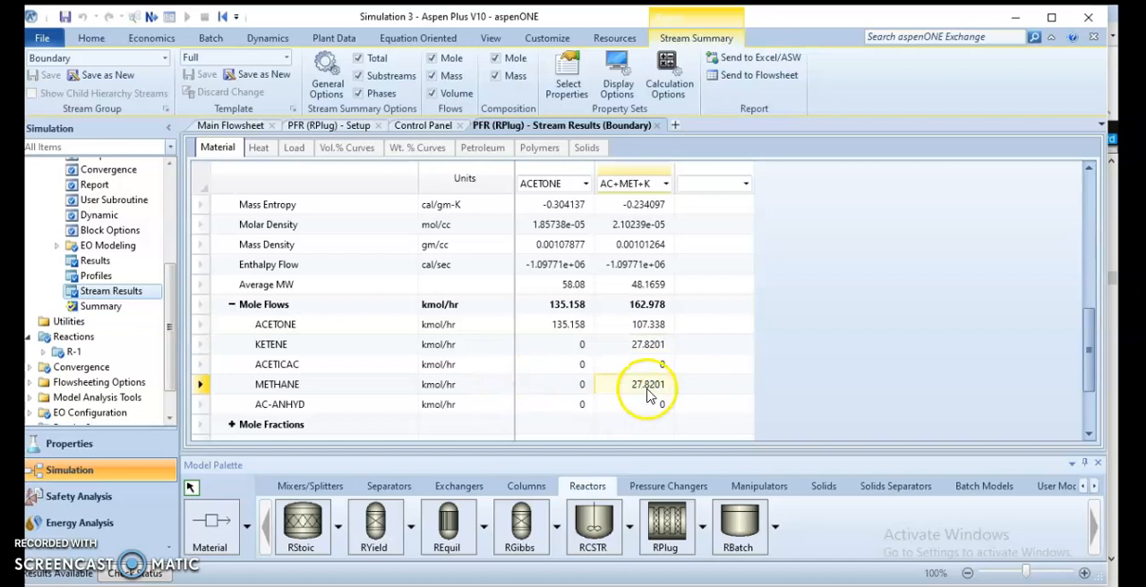
Step: Expand the component mass flows of the feed and product streams and examine them
scroll(517, 394, "down", 1)
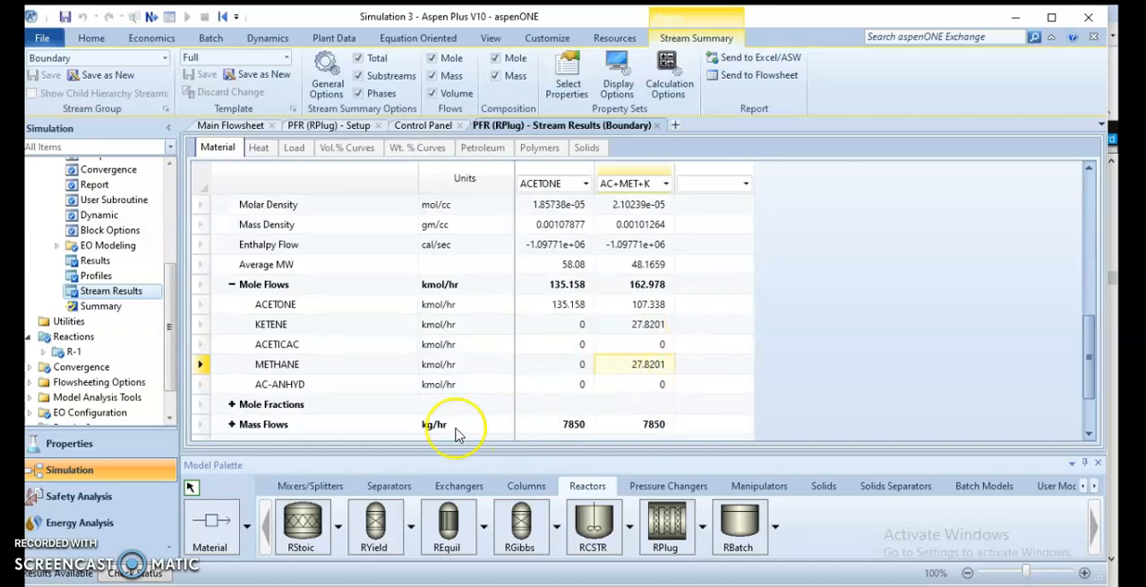
scroll(269, 419, "down", 2)
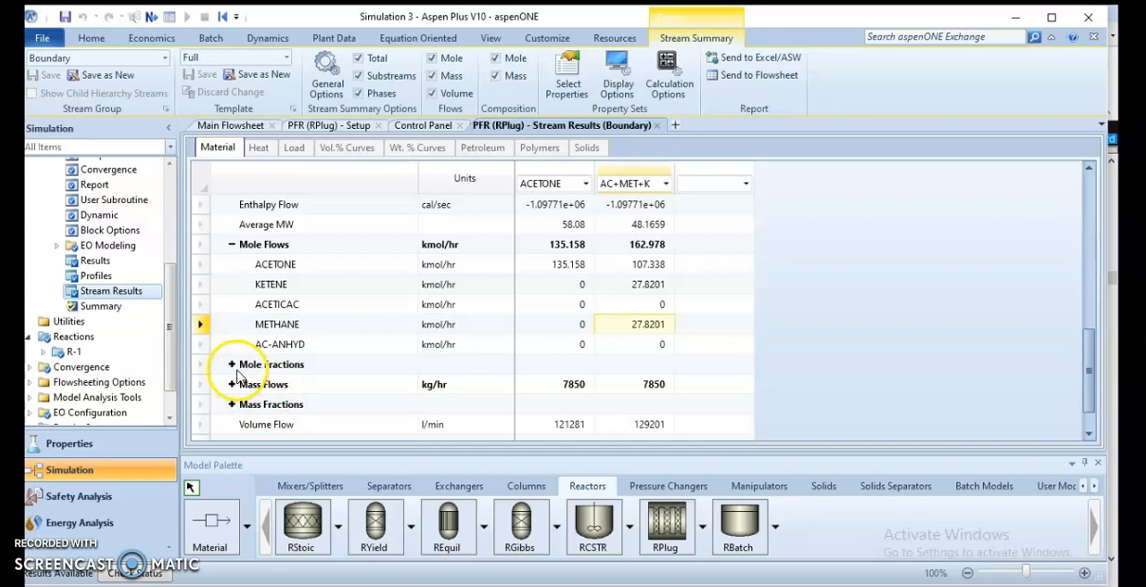
left_click(232, 384)
scroll(506, 371, "down", 2)
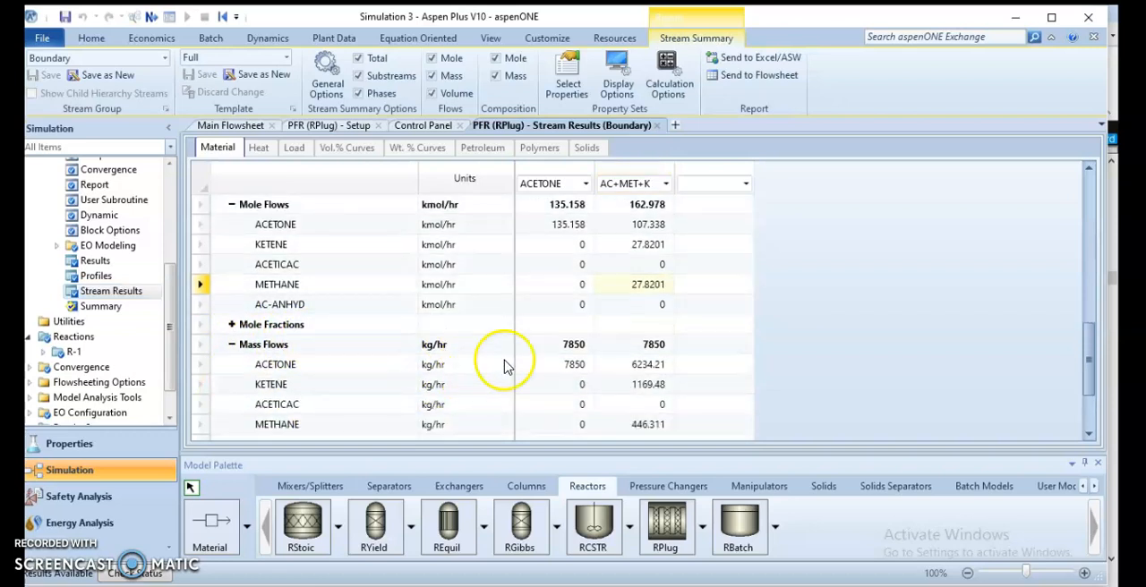
Step: Expand the mass fractions and check acetone's mass fraction in the AC+MET+K product stream
scroll(457, 332, "down", 3)
scroll(358, 381, "down", 2)
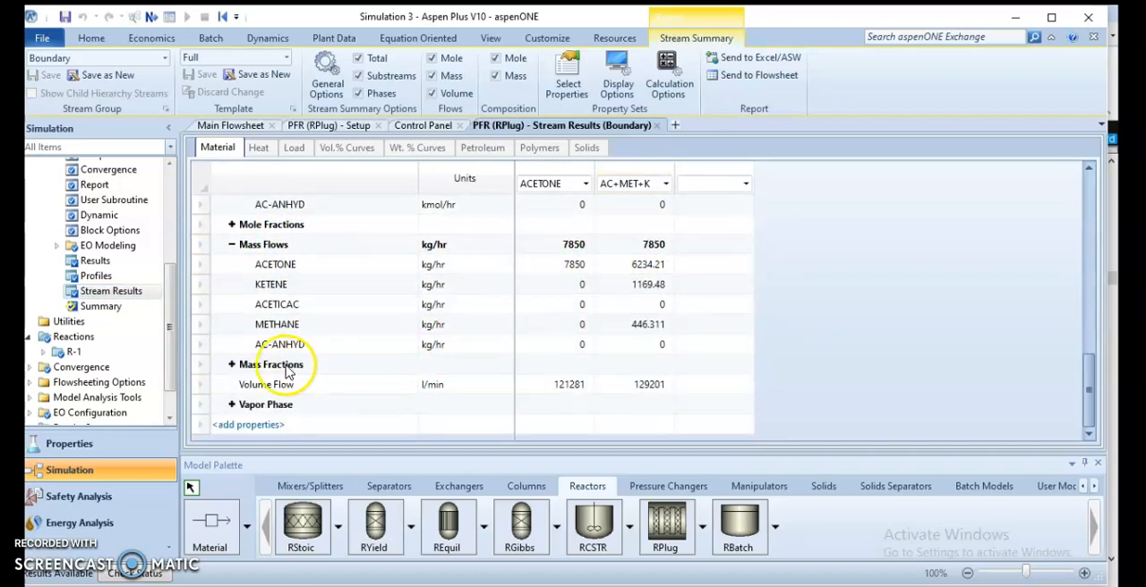
left_click(232, 365)
scroll(662, 349, "down", 2)
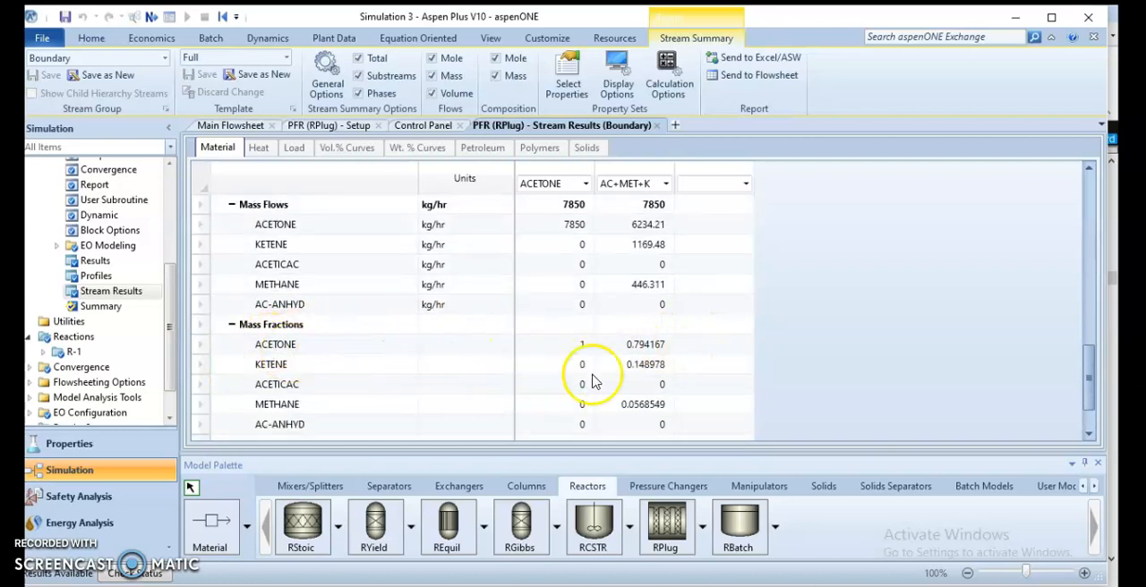
left_click(651, 351)
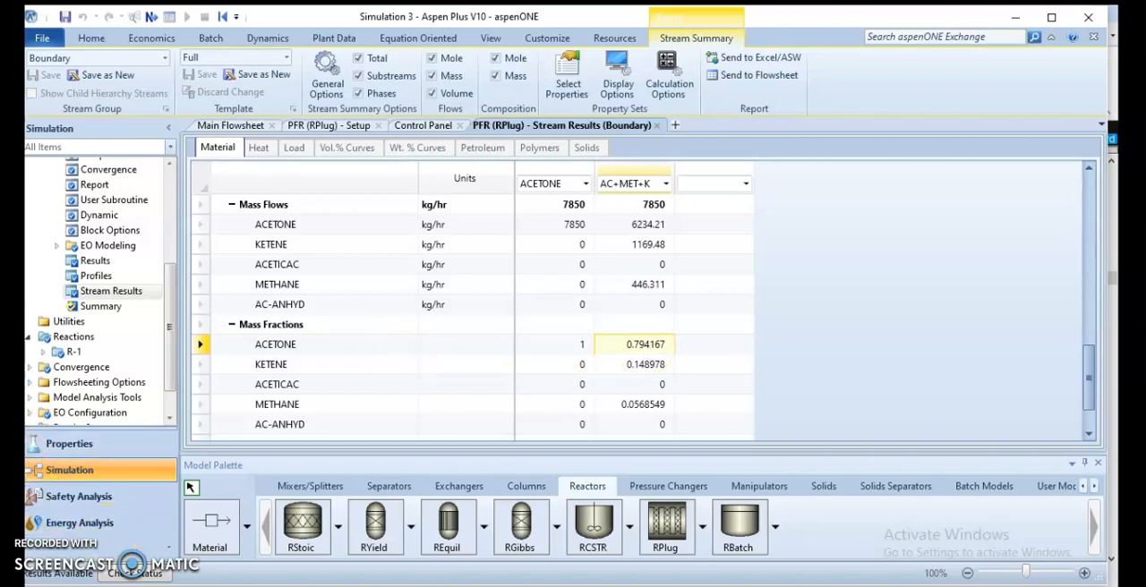
Step: Open the PFR block's own results
left_click(90, 260)
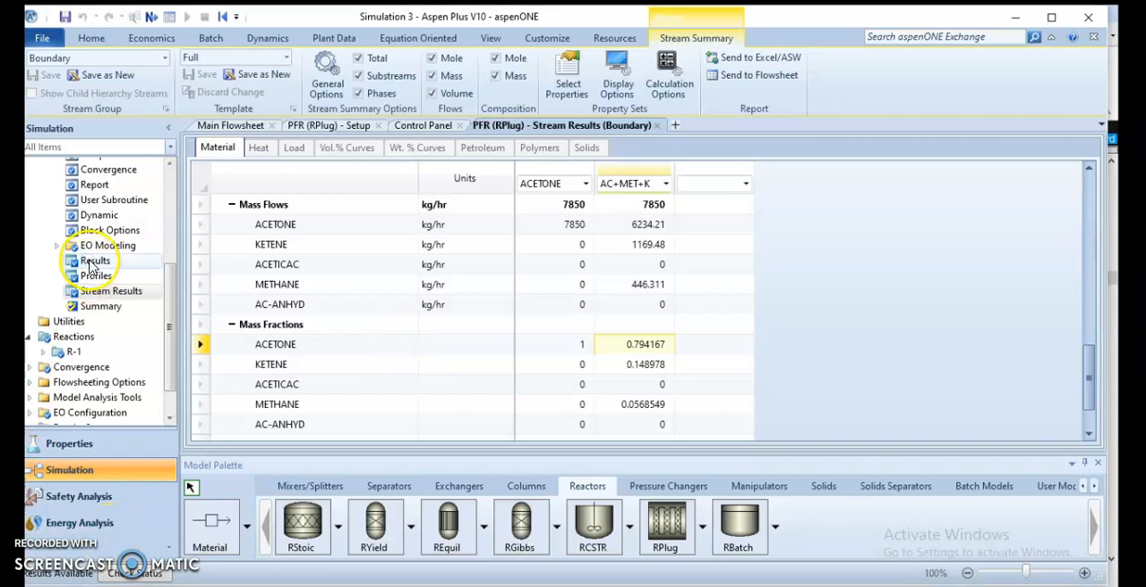